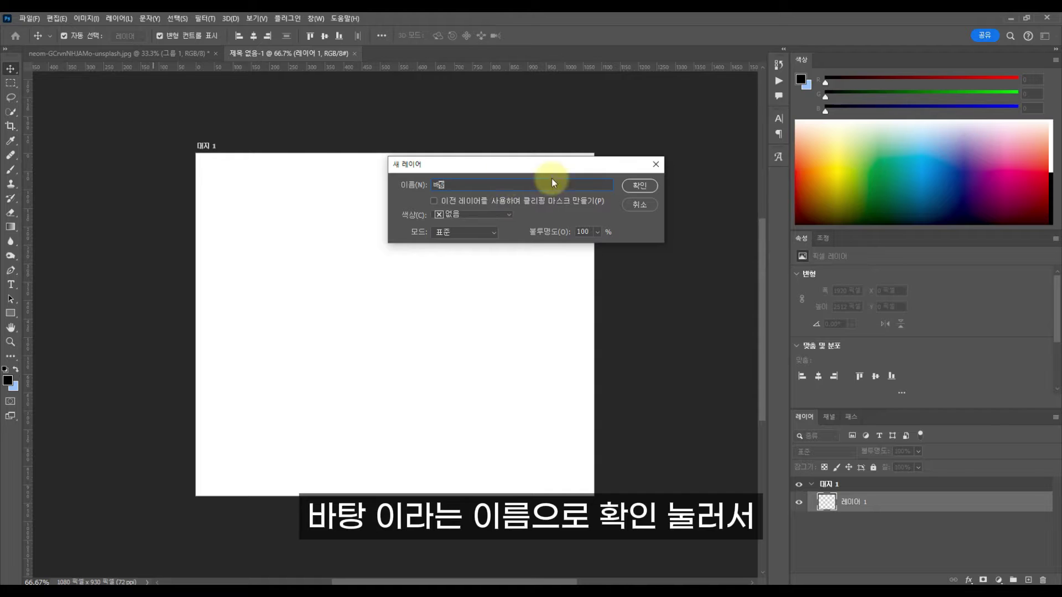
Create the solid colour fill layer named 바탕 and give it the light pink #ffb4b4
left_click(632, 186)
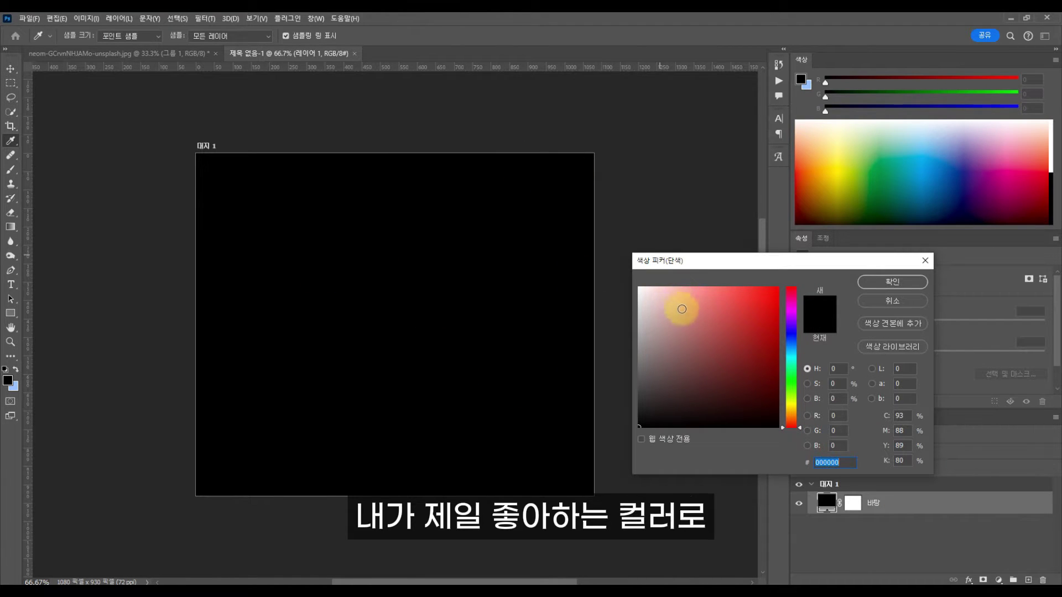
left_click_drag(671, 305, 679, 271)
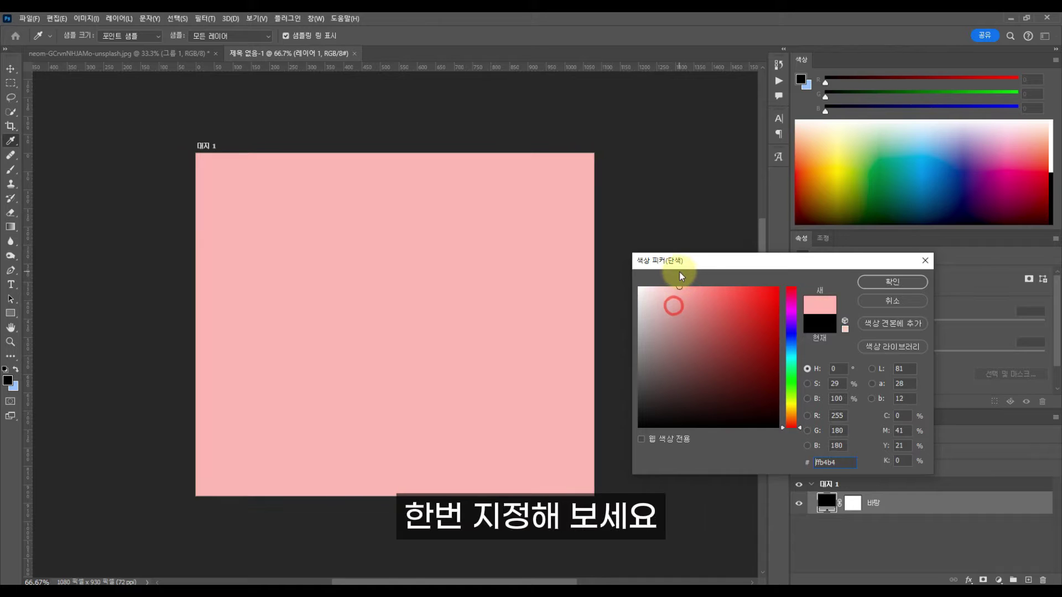
left_click(885, 281)
key("v")
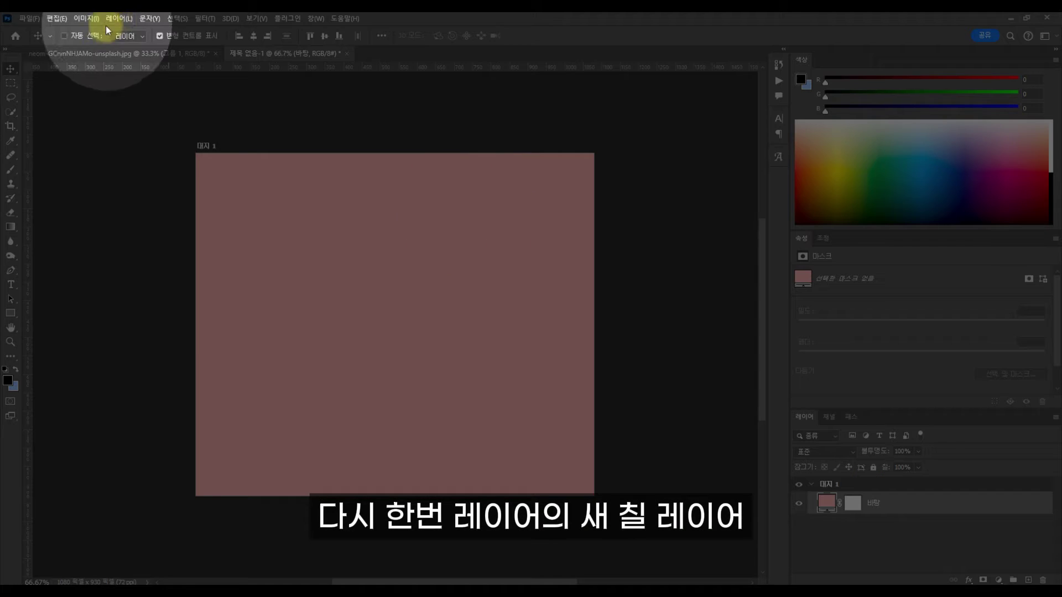
Add a second solid colour fill layer named 레이어마스크 above the pink layer
left_click(118, 19)
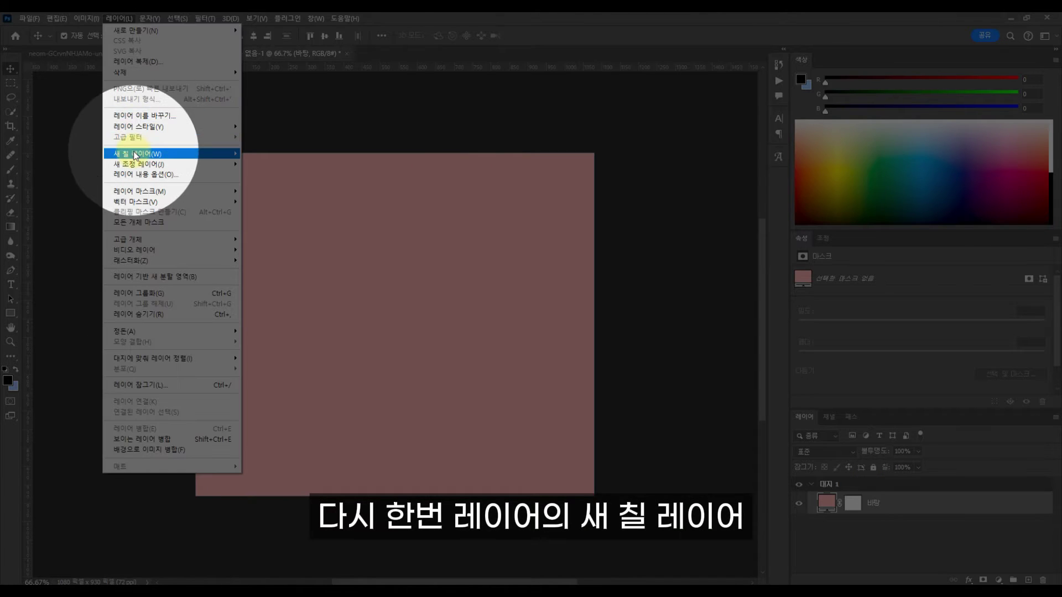
mouse_move(134, 155)
left_click(274, 153)
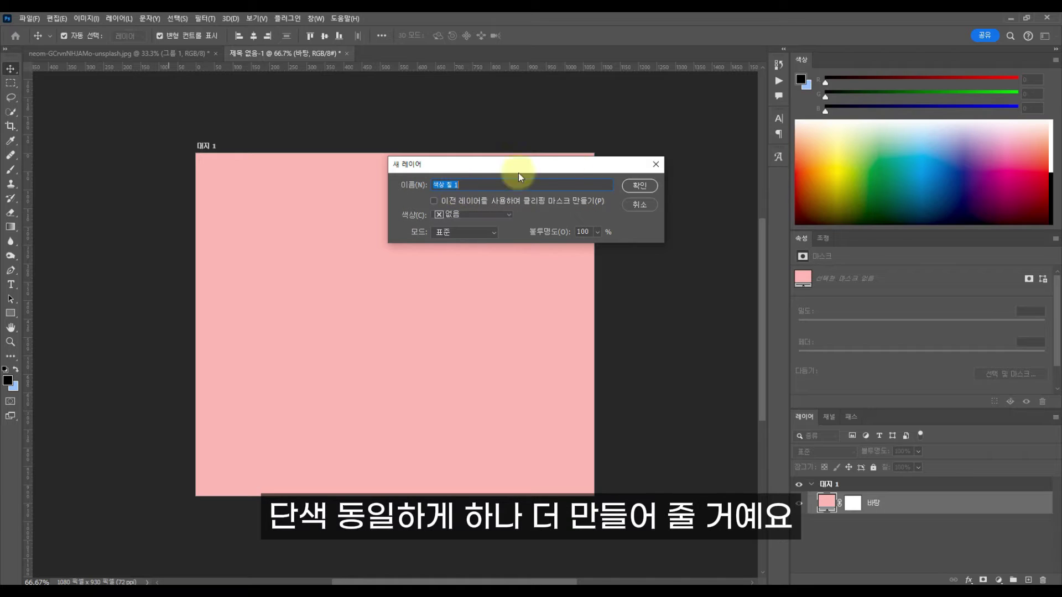
type("f")
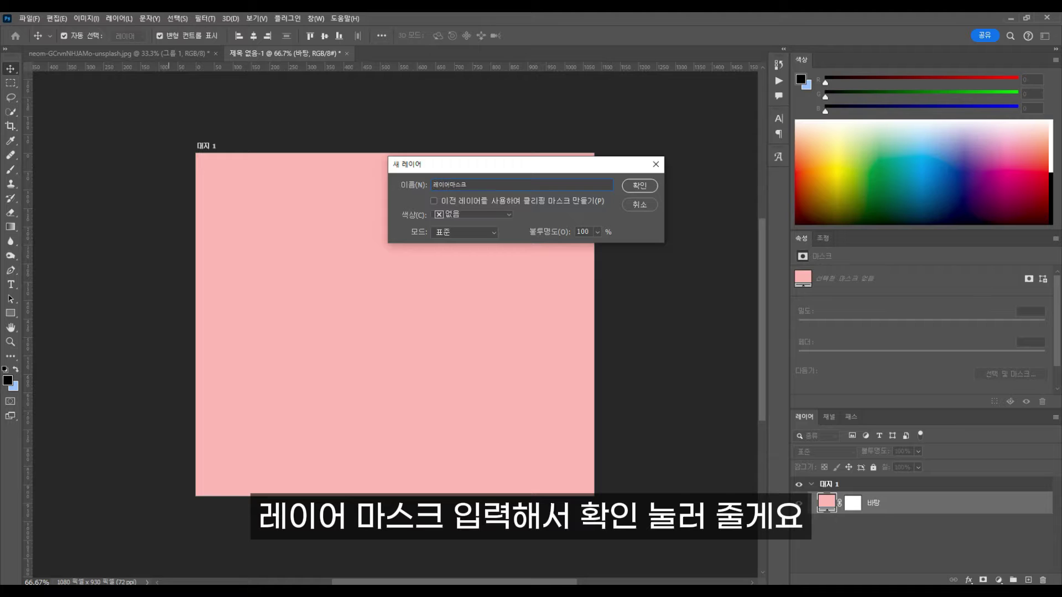
type("레이어마스크")
key("Return")
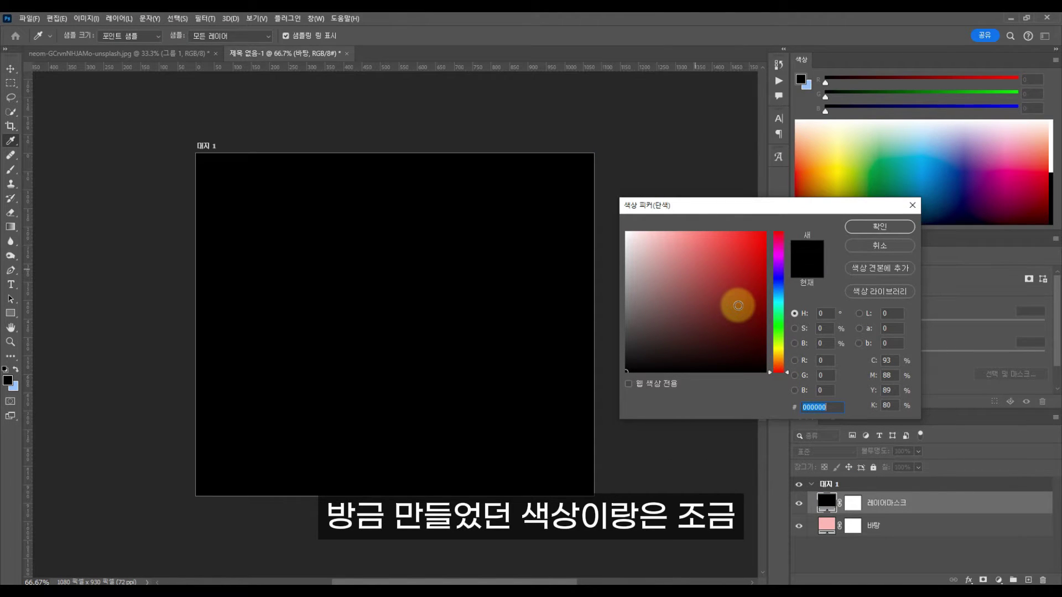
Set the new fill layer's colour to the bright blue #2a75ff
left_click(780, 287)
left_click(724, 258)
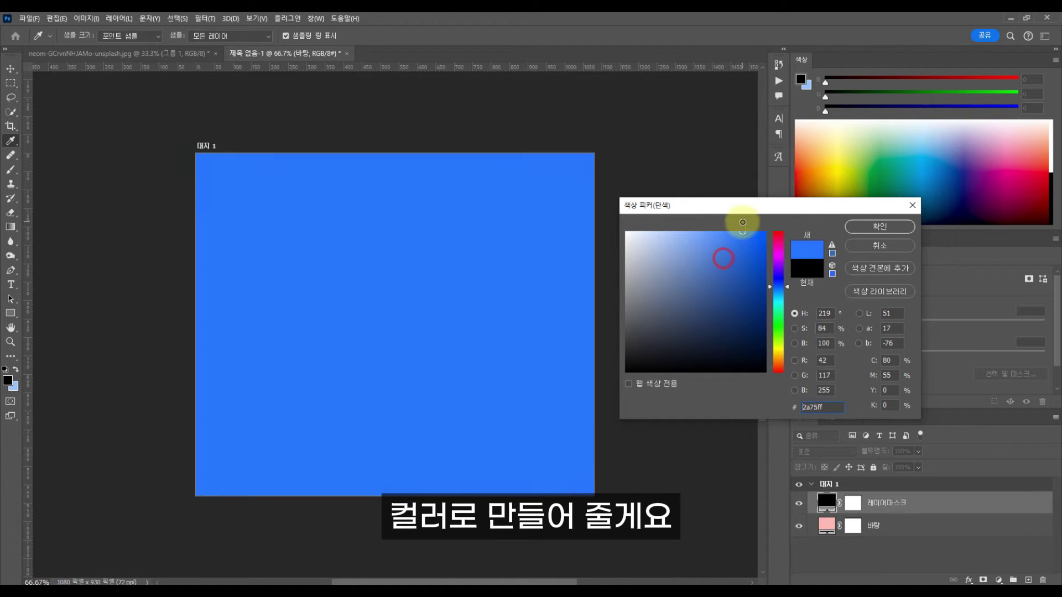
left_click(880, 232)
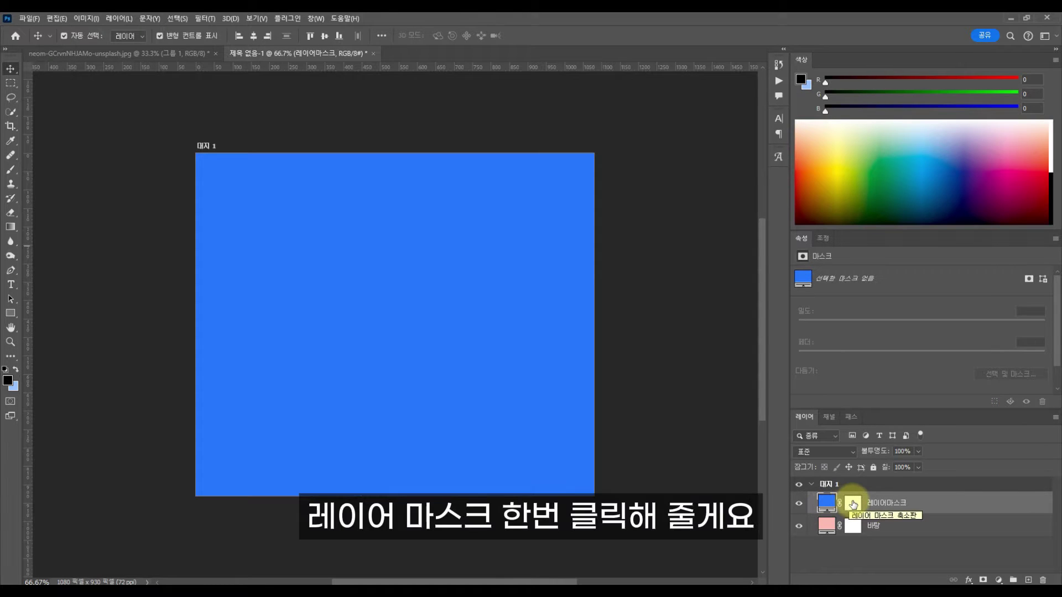
Select the 레이어마스크 layer's mask and ready the Brush tool at a size of 125 px
left_click(853, 505)
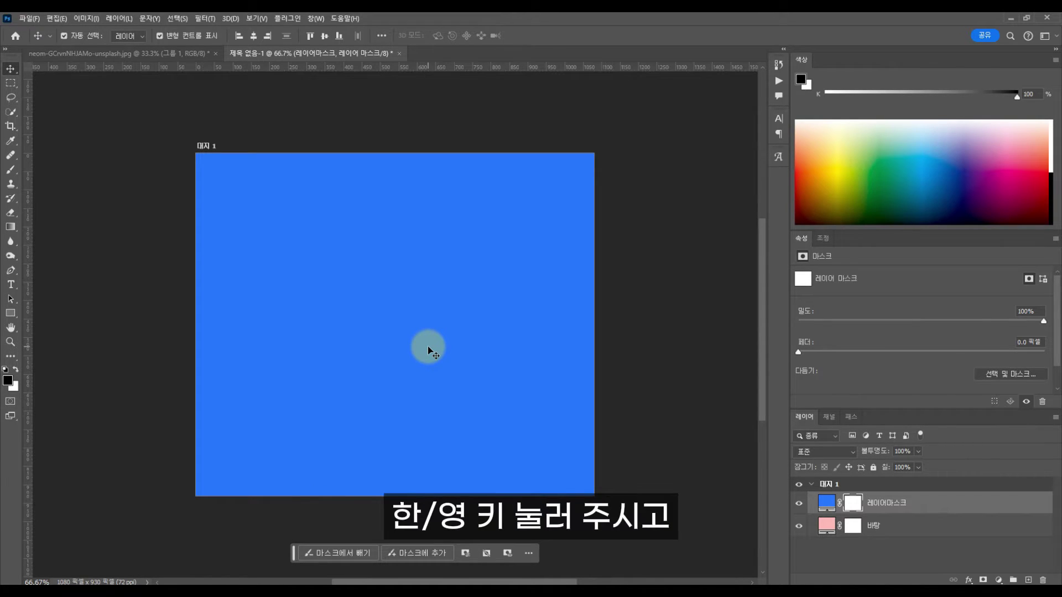
key("b")
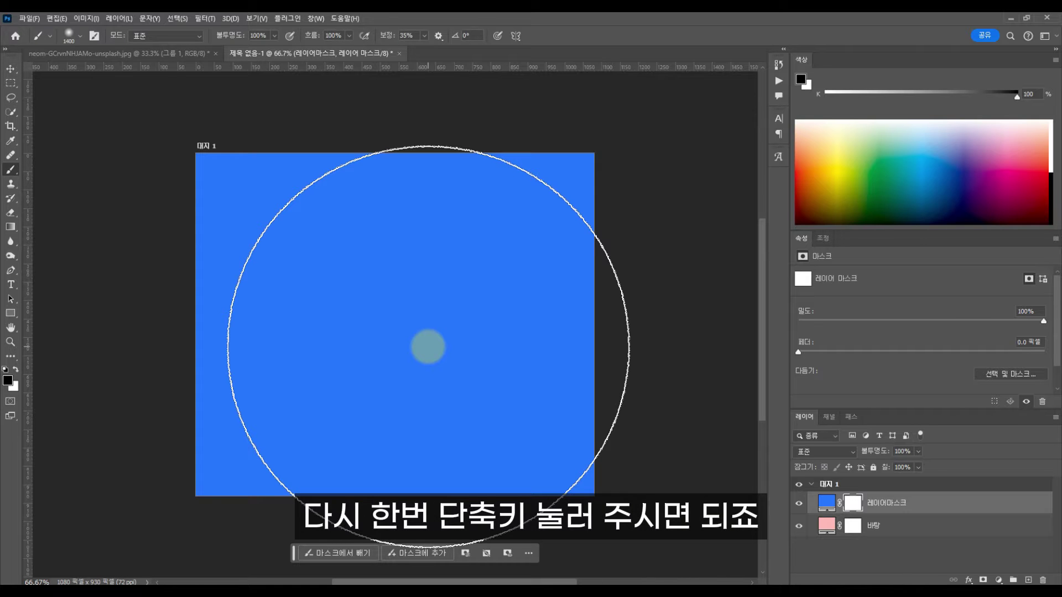
key("bracketright")
key("bracketright")
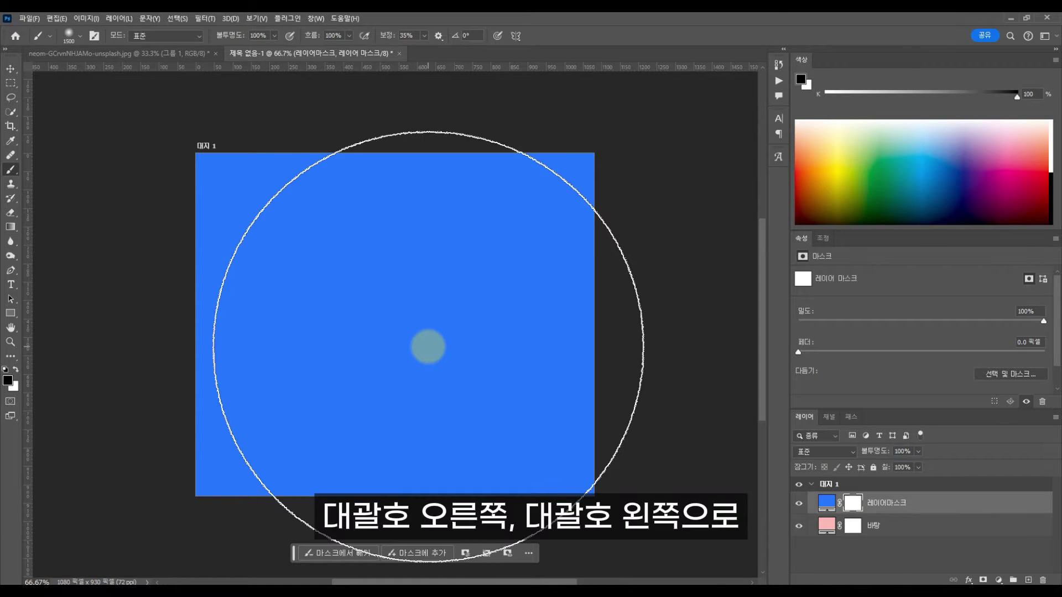
key("bracketleft")
key("bracketleft")
key("bracketleft")
key("bracketleft")
key("bracketleft")
key("bracketleft")
key("bracketleft")
key("bracketleft")
key("bracketleft")
key("bracketleft")
key("bracketleft")
key("bracketleft")
key("bracketleft")
key("bracketleft")
key("bracketleft")
key("bracketleft")
key("bracketleft")
key("bracketleft")
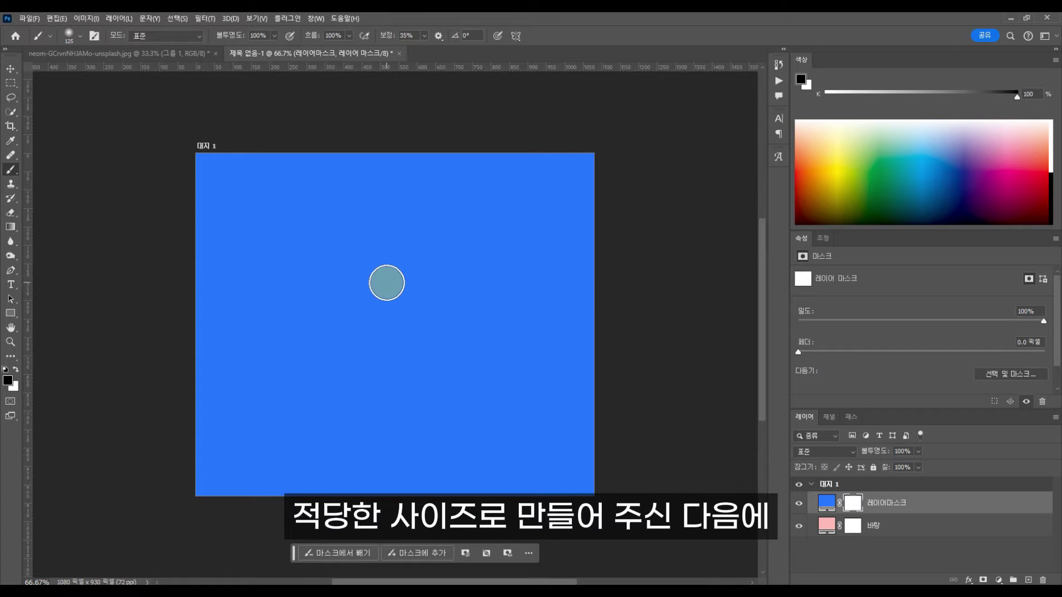
Set the brush hardness to 0% for a soft edge
right_click(387, 282)
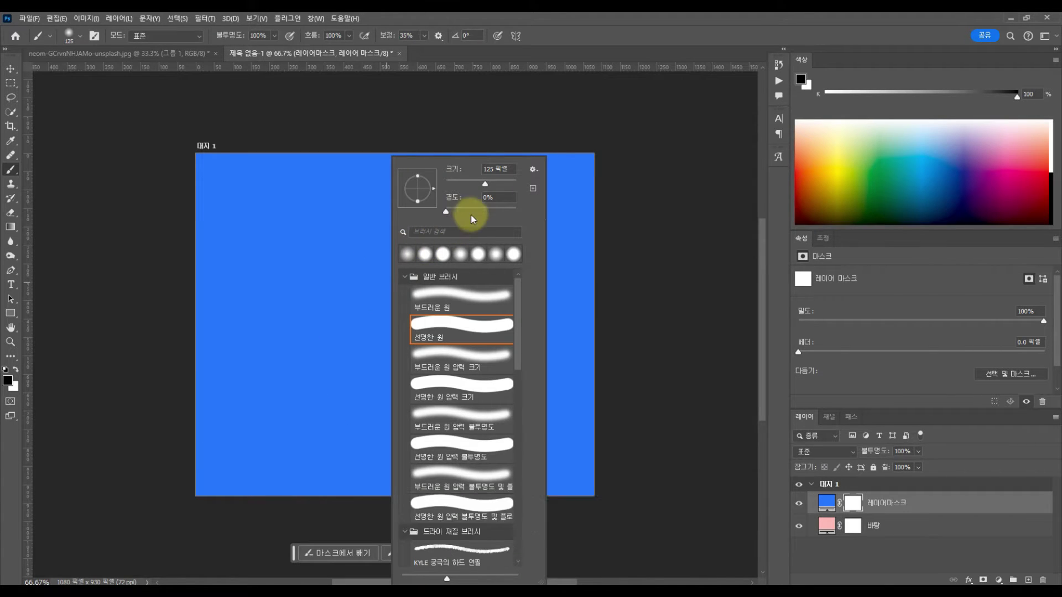
mouse_move(473, 211)
left_mouse_down()
mouse_move(505, 210)
mouse_move(446, 211)
left_mouse_up()
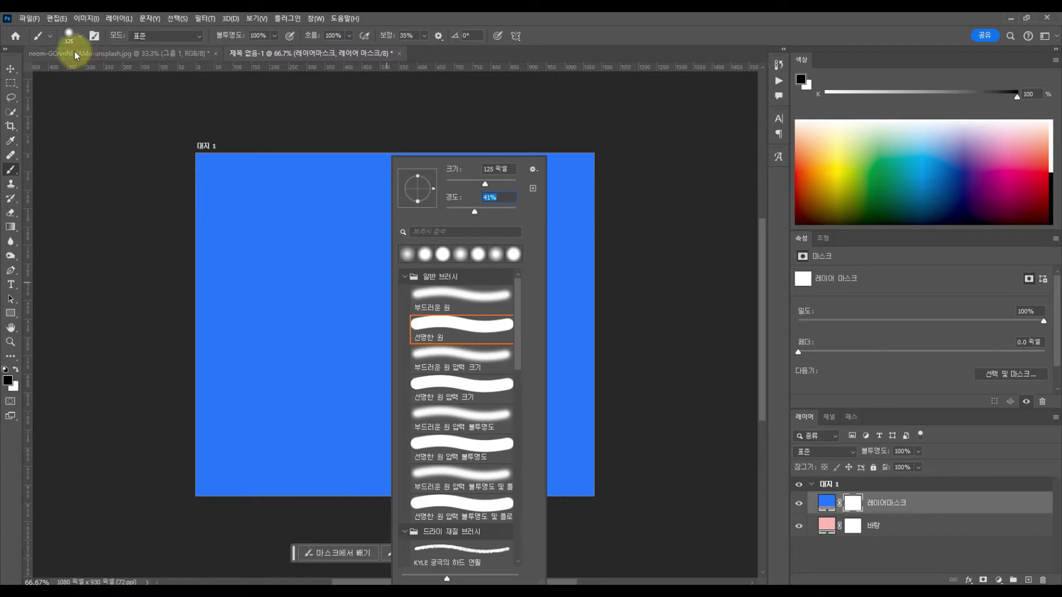
mouse_move(446, 211)
left_mouse_down()
mouse_move(508, 202)
mouse_move(475, 213)
mouse_move(520, 211)
mouse_move(445, 211)
left_mouse_up()
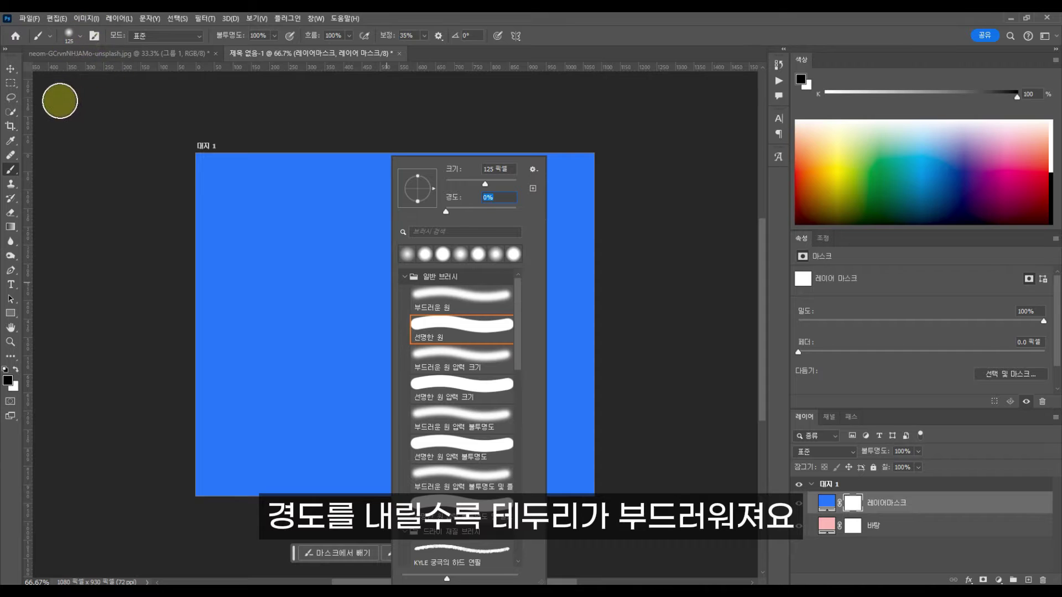
key("Return")
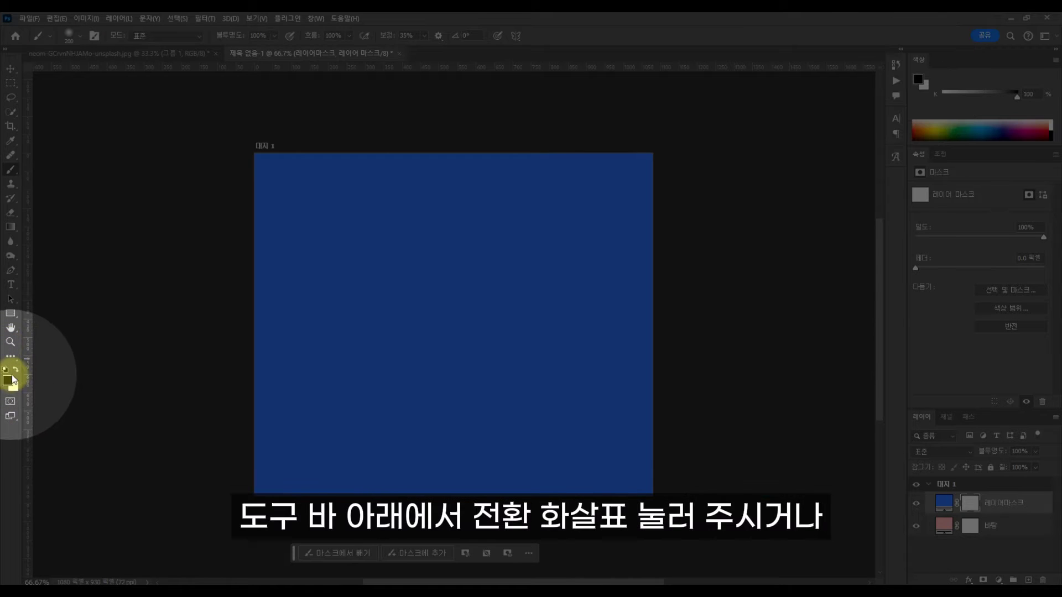
With black as the foreground colour, paint two curved strokes on the blue layer's mask using the 200 px brush
left_click(18, 370)
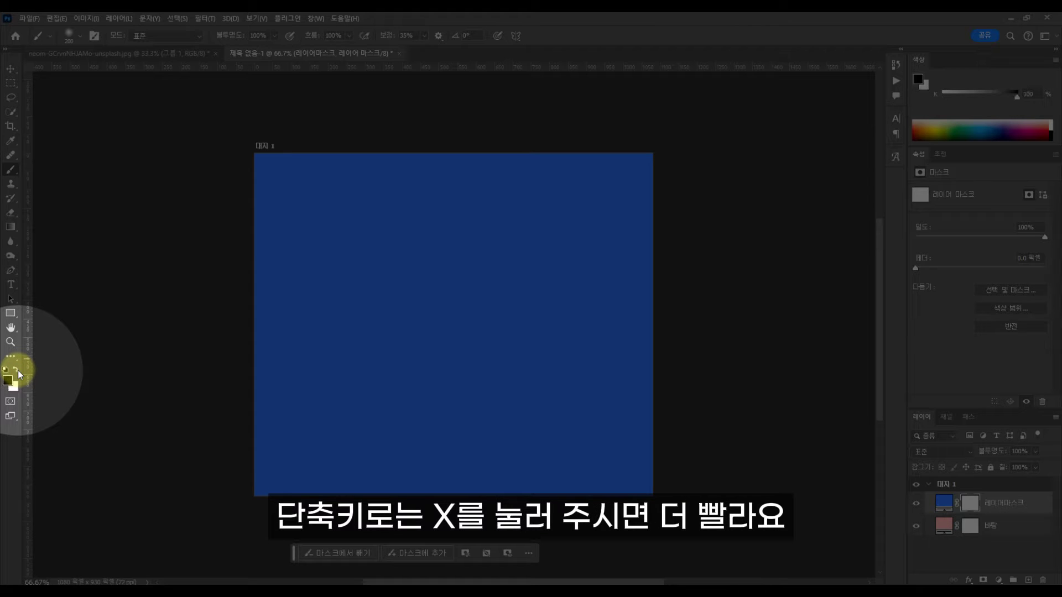
key("x")
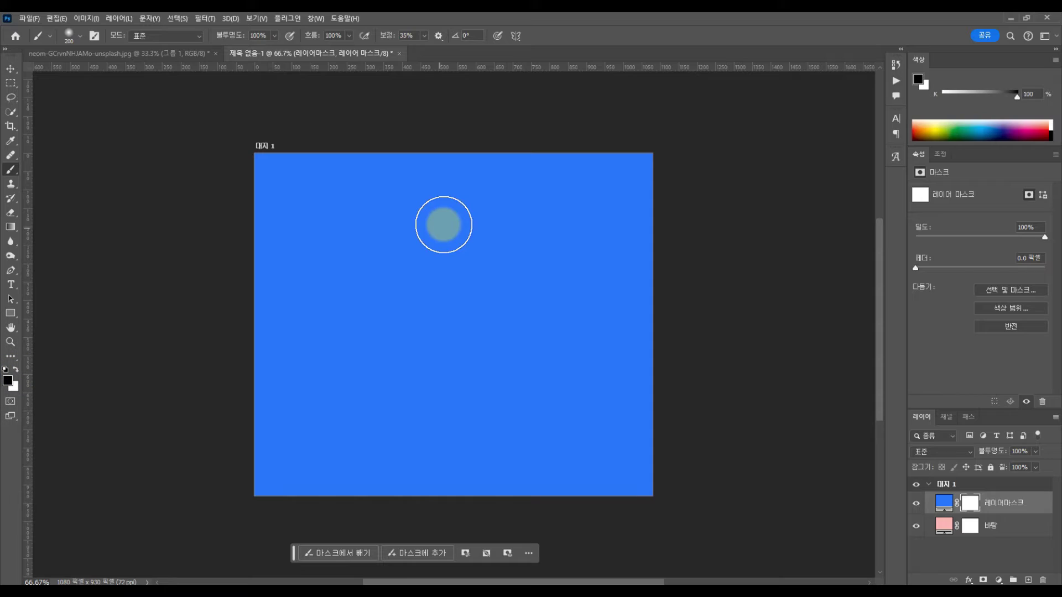
mouse_move(441, 227)
left_mouse_down()
mouse_move(413, 262)
mouse_move(441, 347)
mouse_move(564, 334)
mouse_move(525, 422)
mouse_move(505, 439)
left_mouse_up()
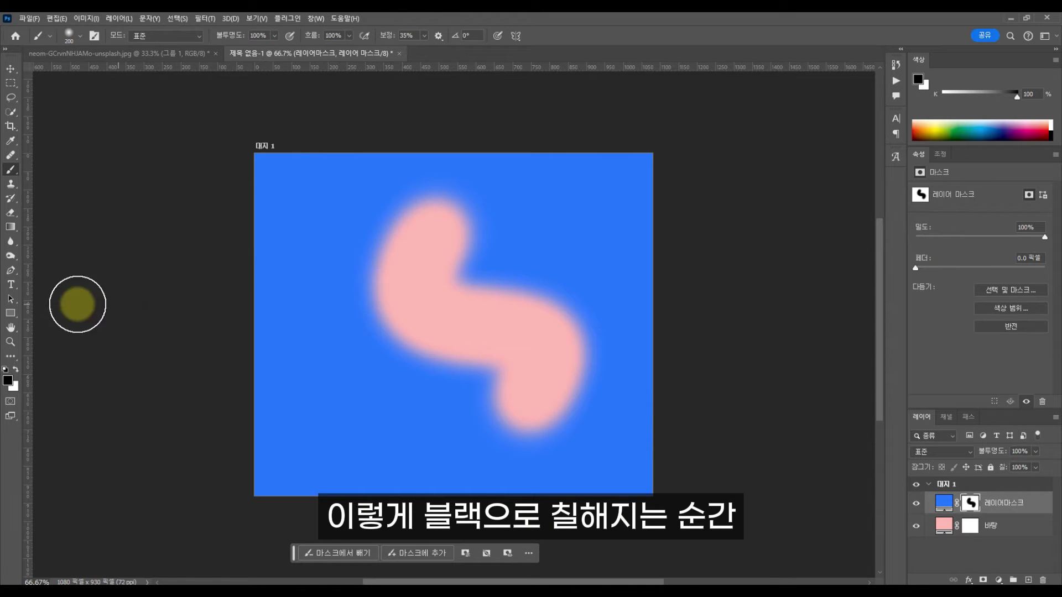
mouse_move(359, 251)
left_mouse_down()
mouse_move(346, 307)
mouse_move(405, 312)
mouse_move(436, 346)
mouse_move(379, 396)
left_mouse_up()
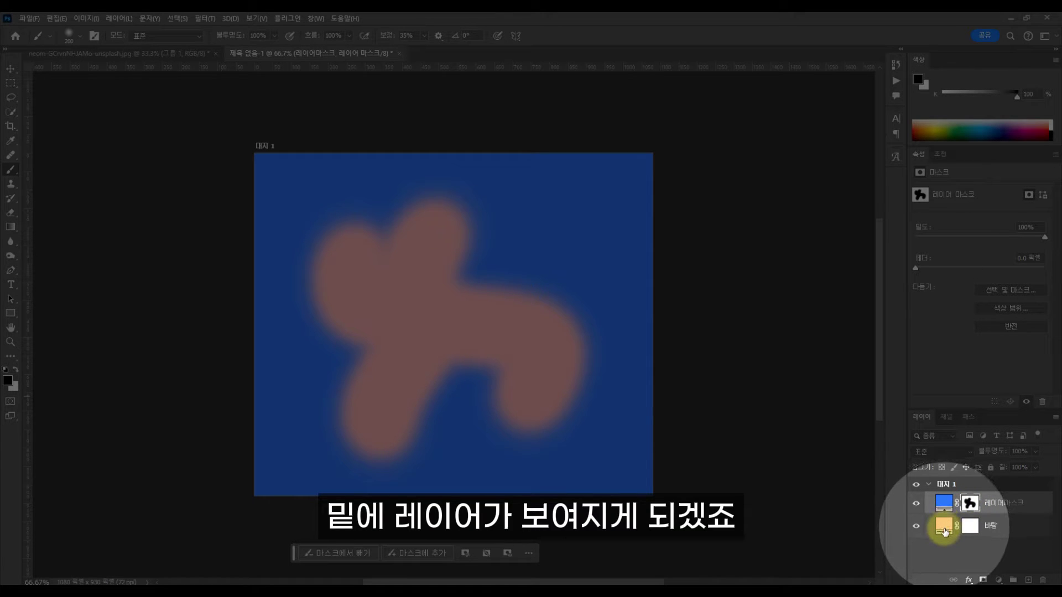
Switch the foreground to white, enlarge the brush to 300 px and paint a diagonal stroke across the black strokes on the mask
key("x")
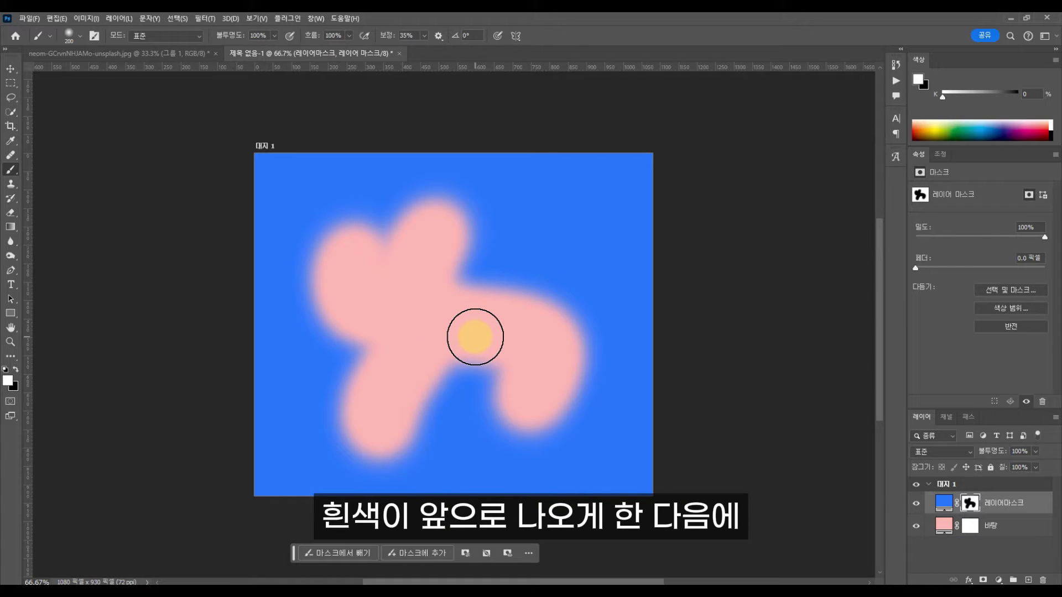
key("bracketright")
key("bracketright")
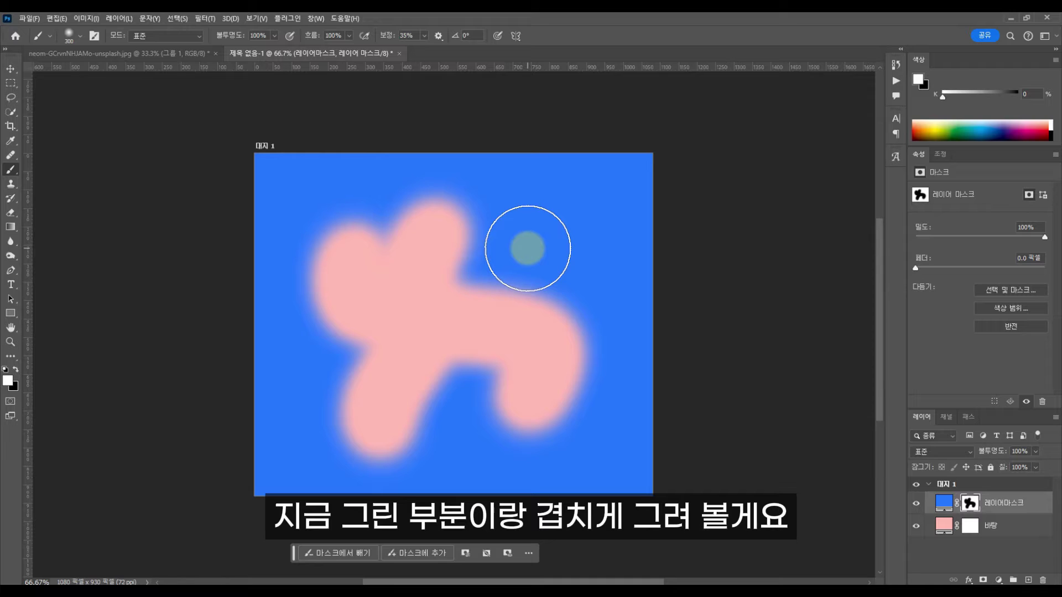
mouse_move(527, 248)
left_mouse_down()
mouse_move(396, 348)
mouse_move(346, 405)
left_mouse_up()
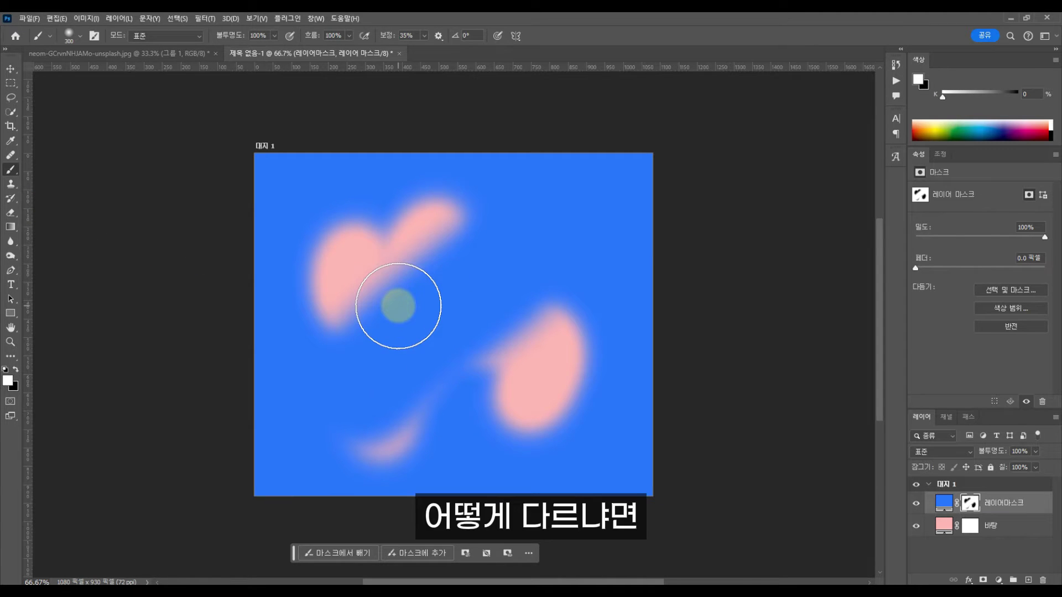
Set the Eraser tool to brush mode and rasterize the fill of the 레이어마스크 layer for erasing
key("e")
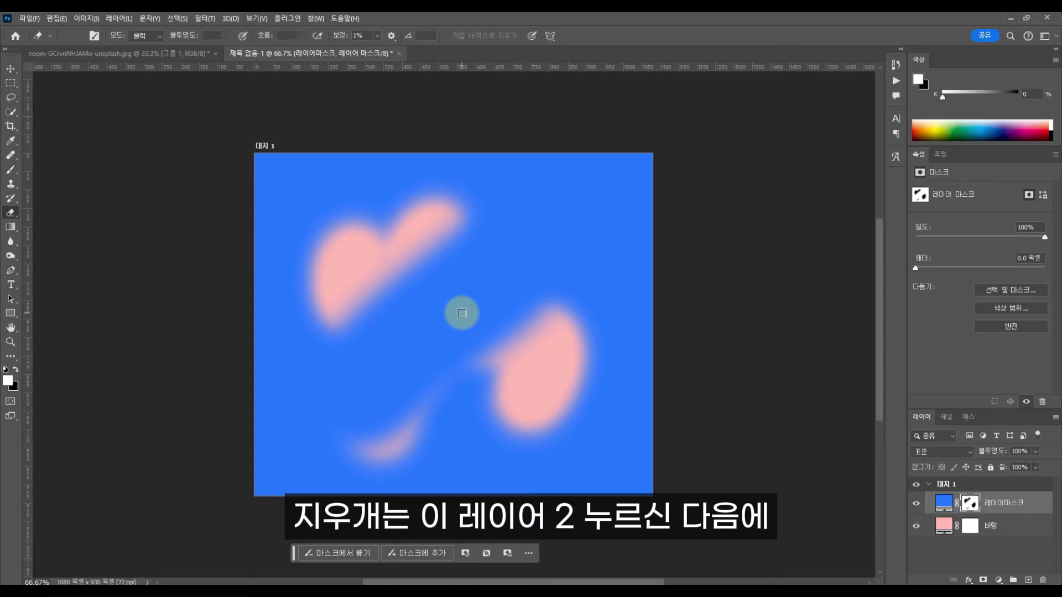
left_click(144, 35)
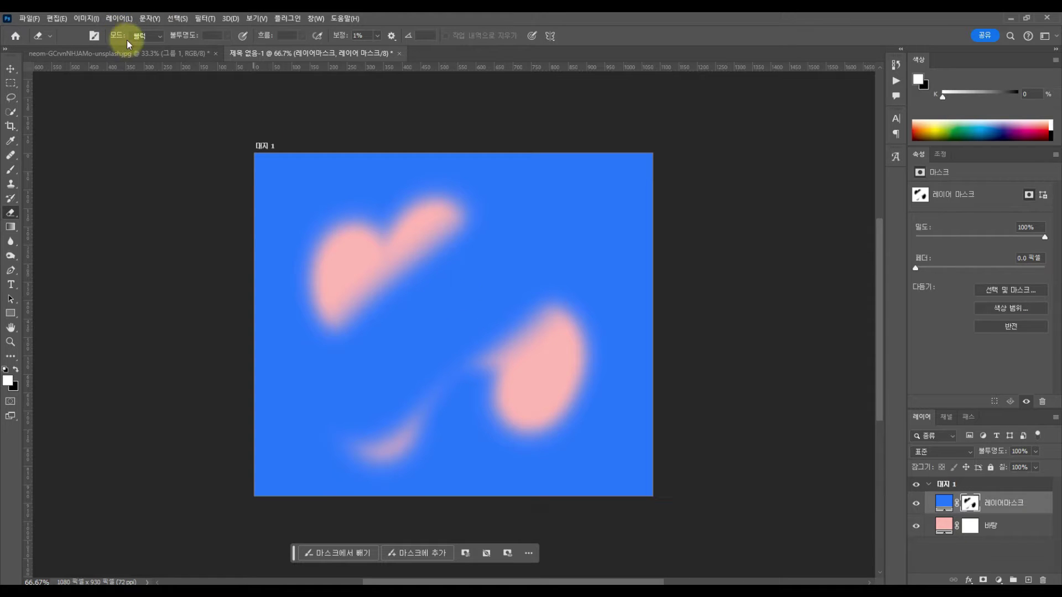
left_click(135, 45)
left_click(950, 504)
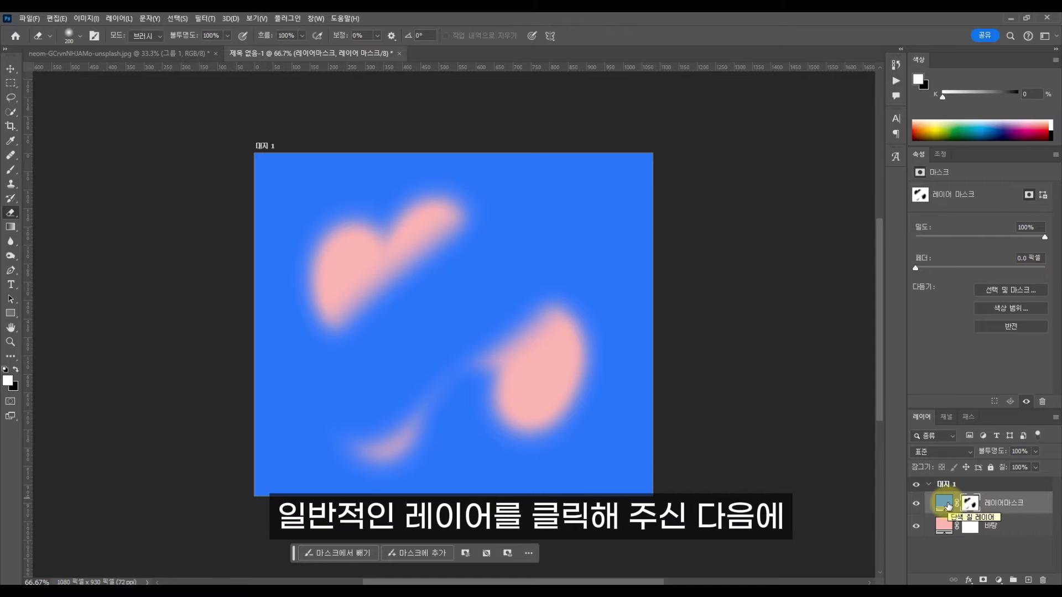
left_click(948, 505)
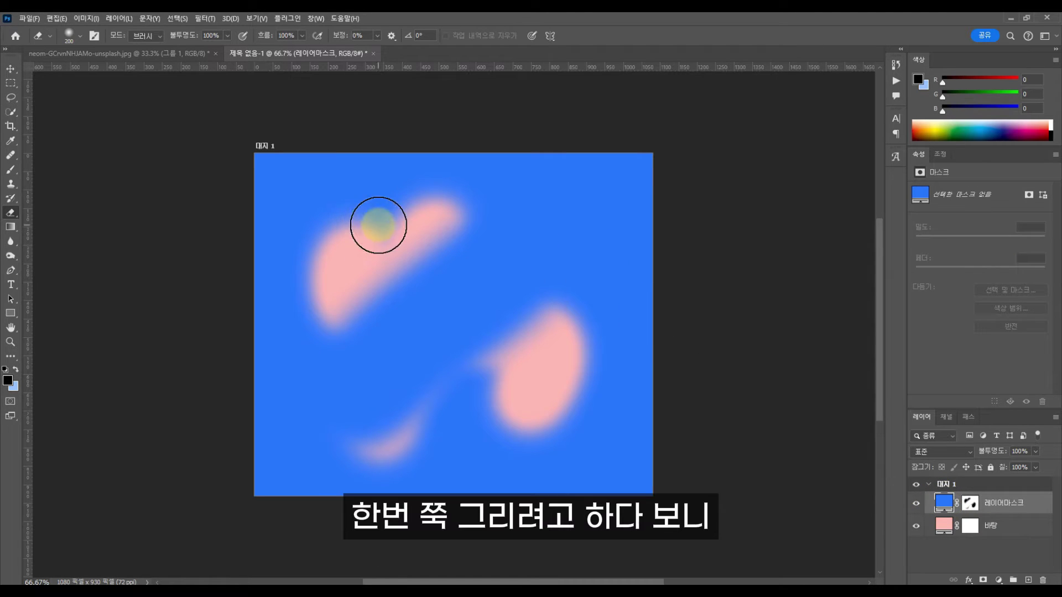
left_click(378, 225)
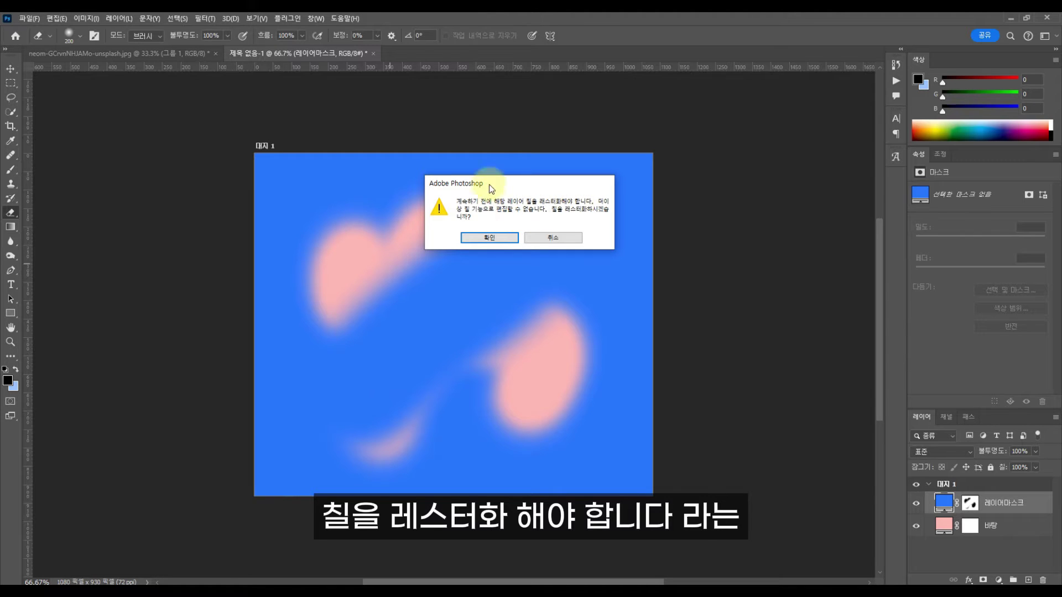
left_click(499, 238)
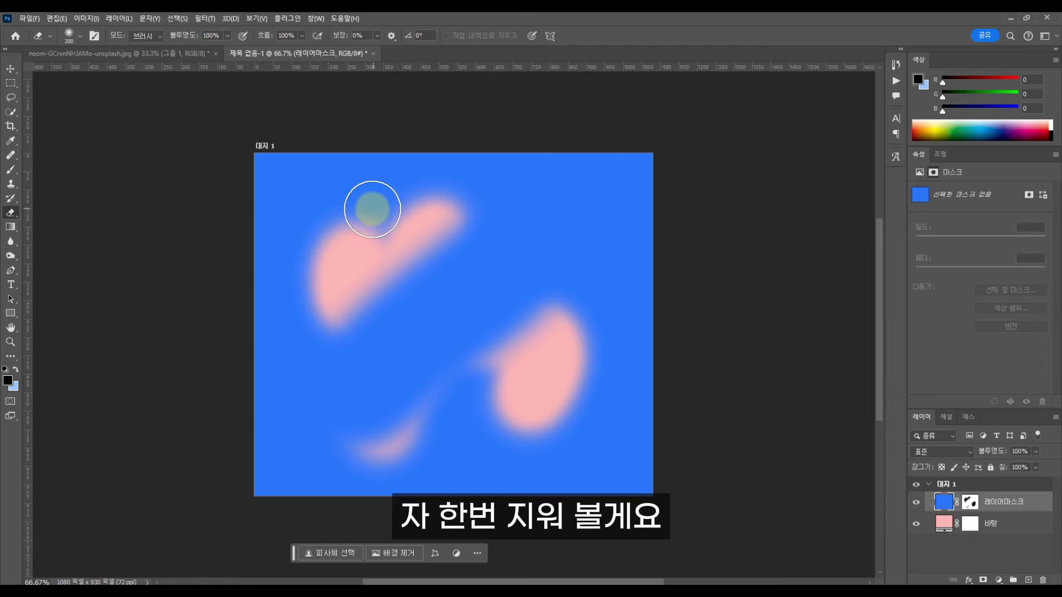
Erase a large curved stroke directly from the rasterized blue layer and undo the erasing
mouse_move(372, 216)
left_mouse_down()
mouse_move(468, 399)
mouse_move(524, 408)
mouse_move(605, 298)
mouse_move(526, 278)
left_mouse_up()
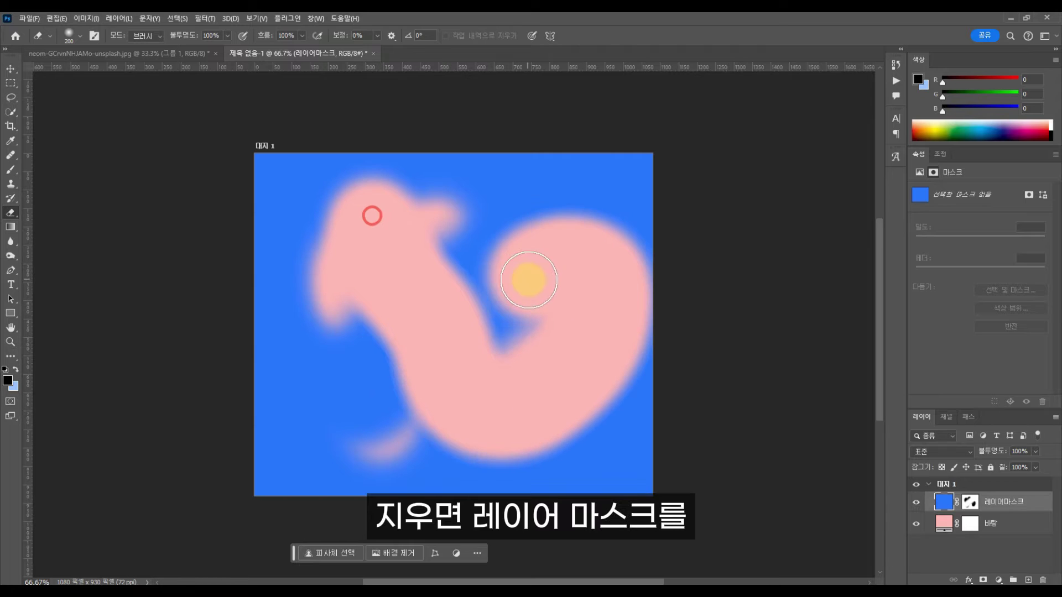
mouse_move(559, 339)
left_mouse_down()
mouse_move(555, 349)
mouse_move(569, 350)
mouse_move(556, 383)
left_mouse_up()
left_click(943, 510)
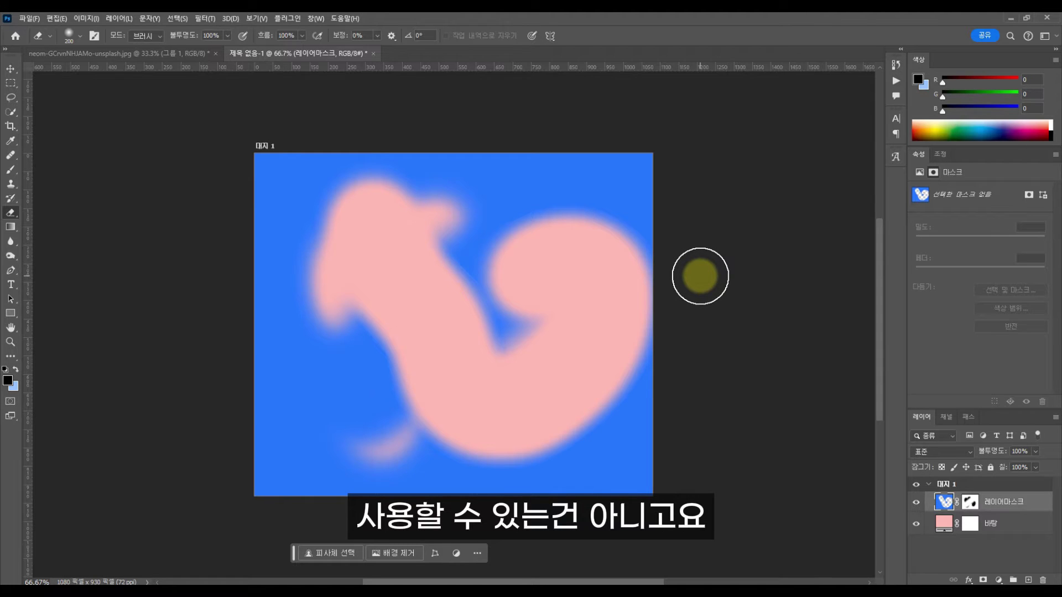
key("ctrl+z")
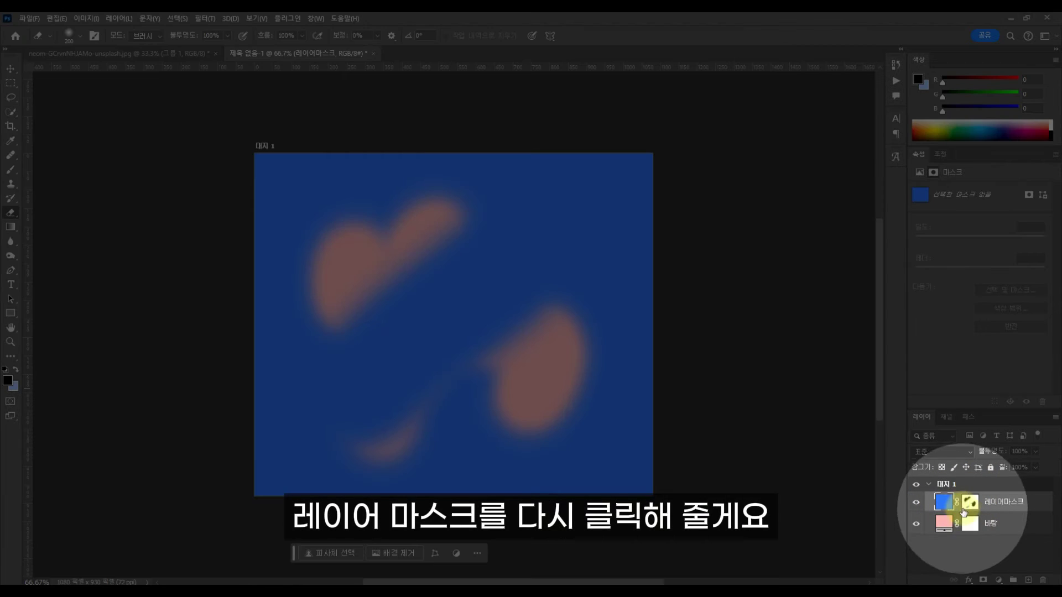
Select the 레이어마스크 layer's mask again and fill it entirely with the white foreground colour
left_click(968, 502)
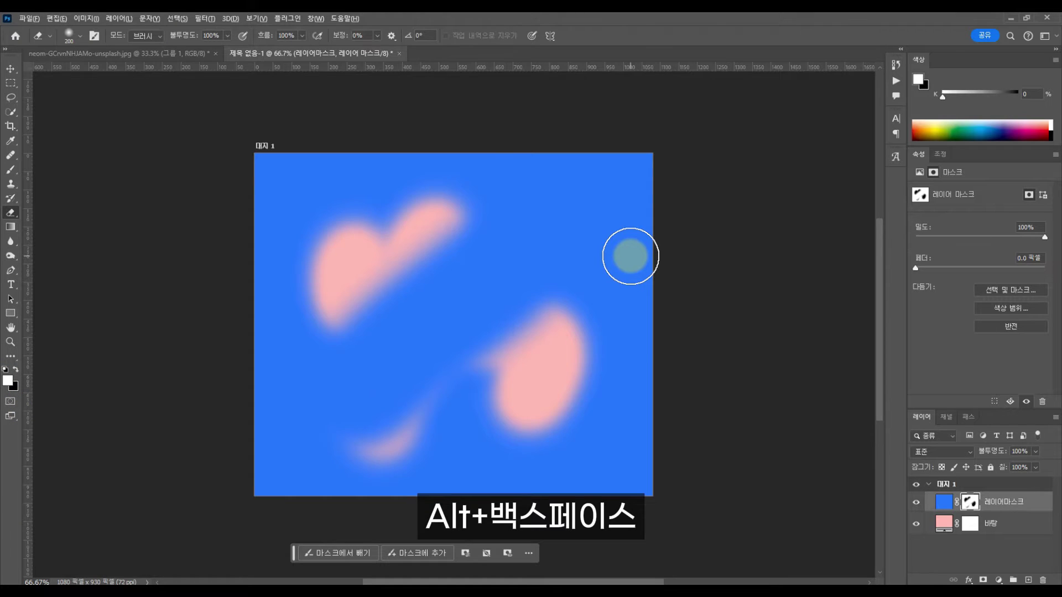
key("alt+BackSpace")
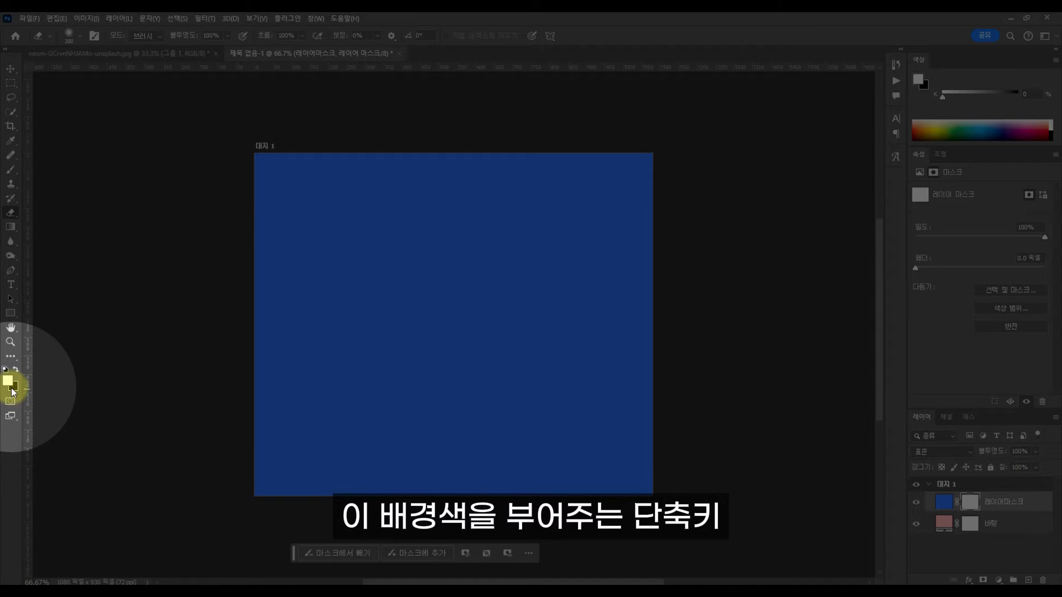
Fill the 레이어마스크 layer's mask with black and paint two curved white strokes with a 300 px brush to reveal the blue
key("ctrl+BackSpace")
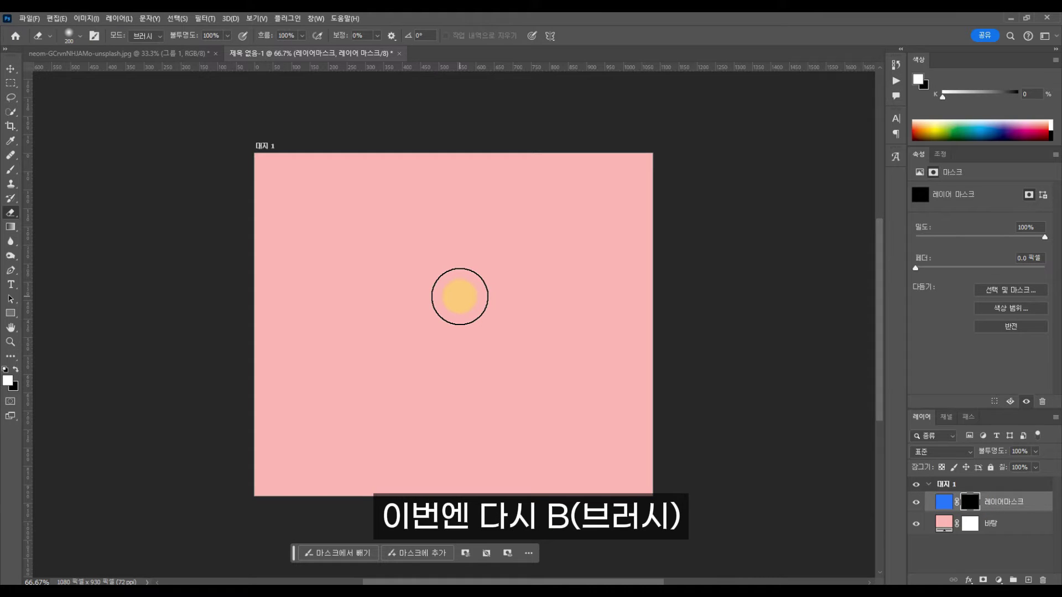
key("b")
left_click_drag(427, 246, 403, 354)
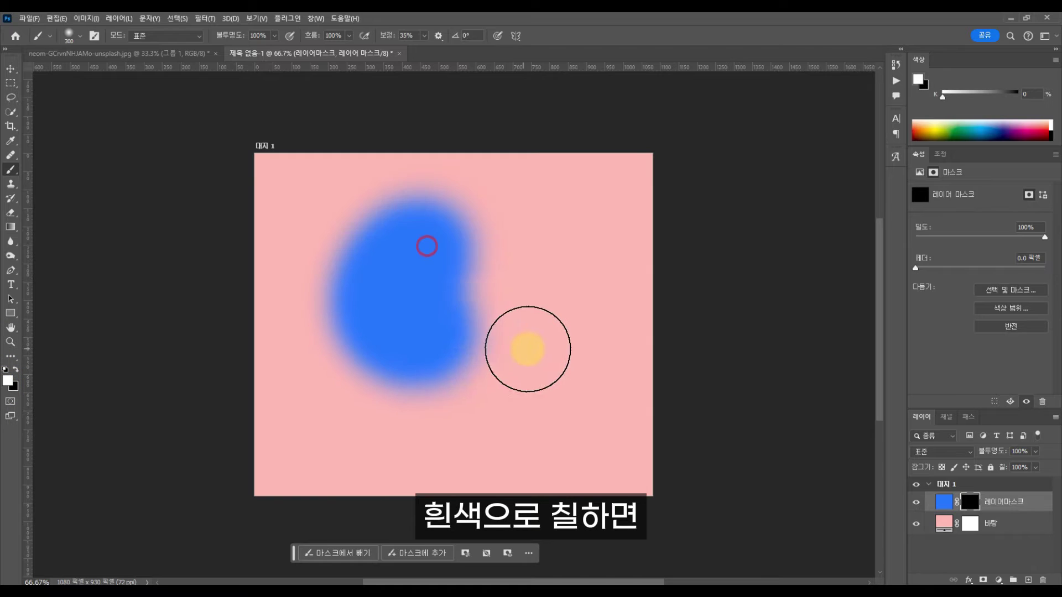
mouse_move(528, 349)
left_mouse_down()
mouse_move(535, 388)
mouse_move(487, 443)
left_mouse_up()
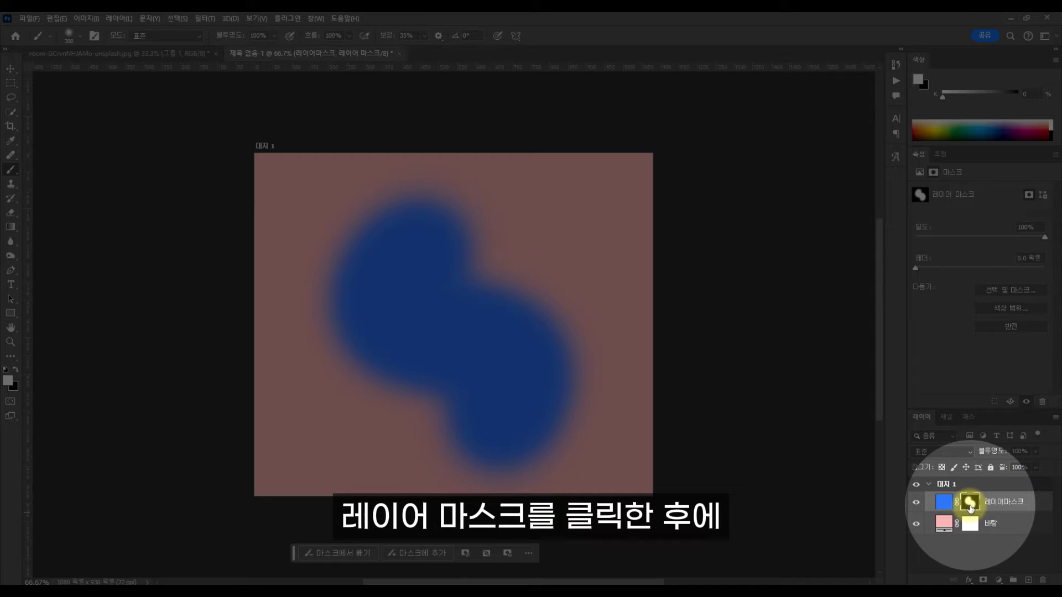
Paint a black diagonal stroke across the revealed blue shapes on the mask, and cross it with a white diagonal stroke
key("x")
mouse_move(540, 222)
left_mouse_down()
mouse_move(511, 327)
mouse_move(531, 288)
mouse_move(517, 234)
mouse_move(433, 359)
mouse_move(381, 407)
left_mouse_up()
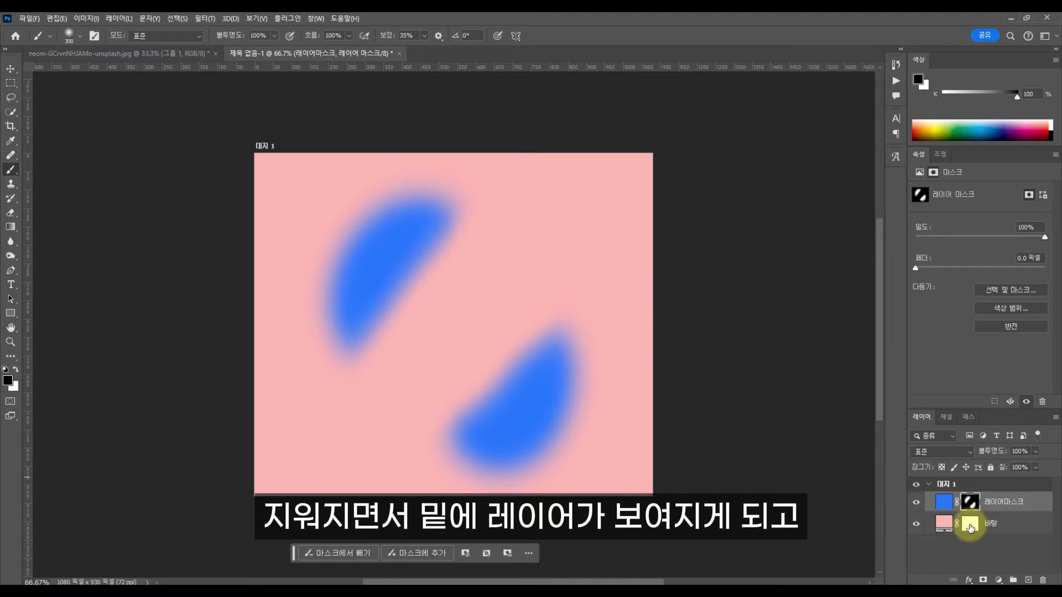
key("x")
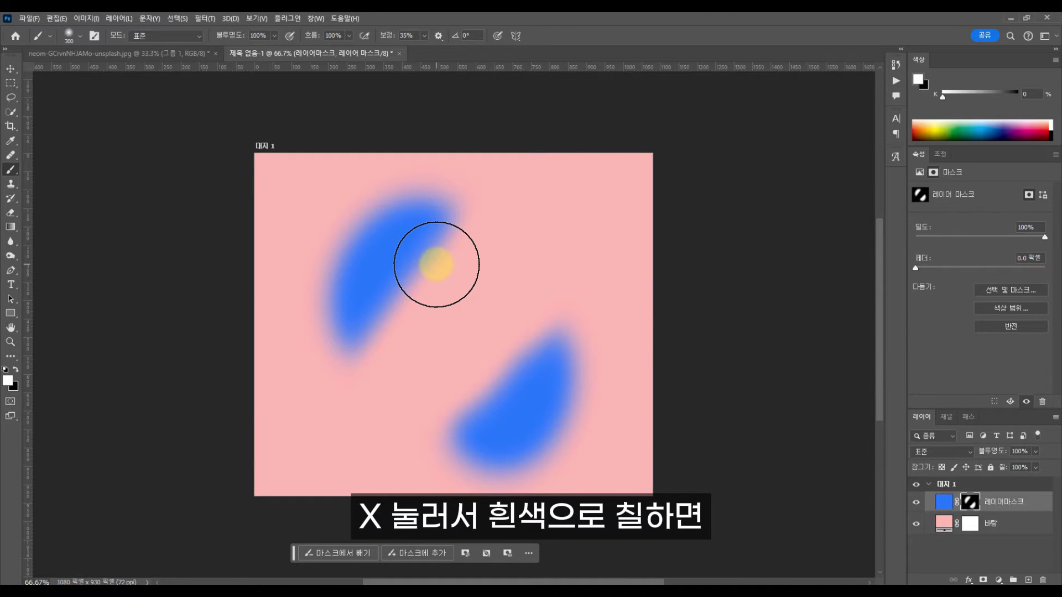
mouse_move(436, 264)
left_mouse_down()
mouse_move(487, 356)
mouse_move(586, 434)
left_mouse_up()
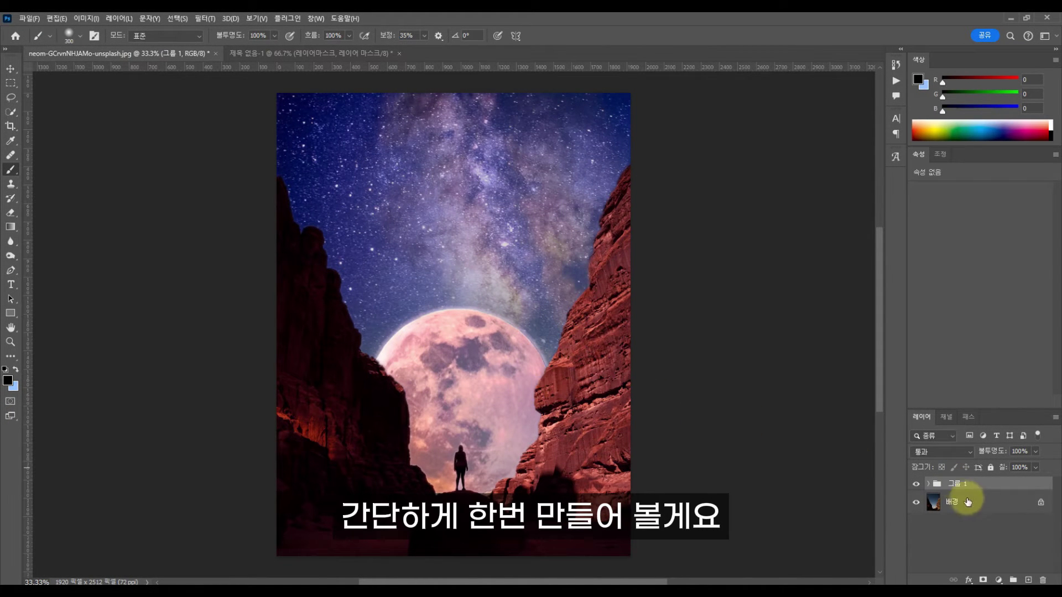
Hide the 그룹 1 group in the canyon photo document and duplicate the 배경 layer
left_click(916, 484)
left_click(980, 506)
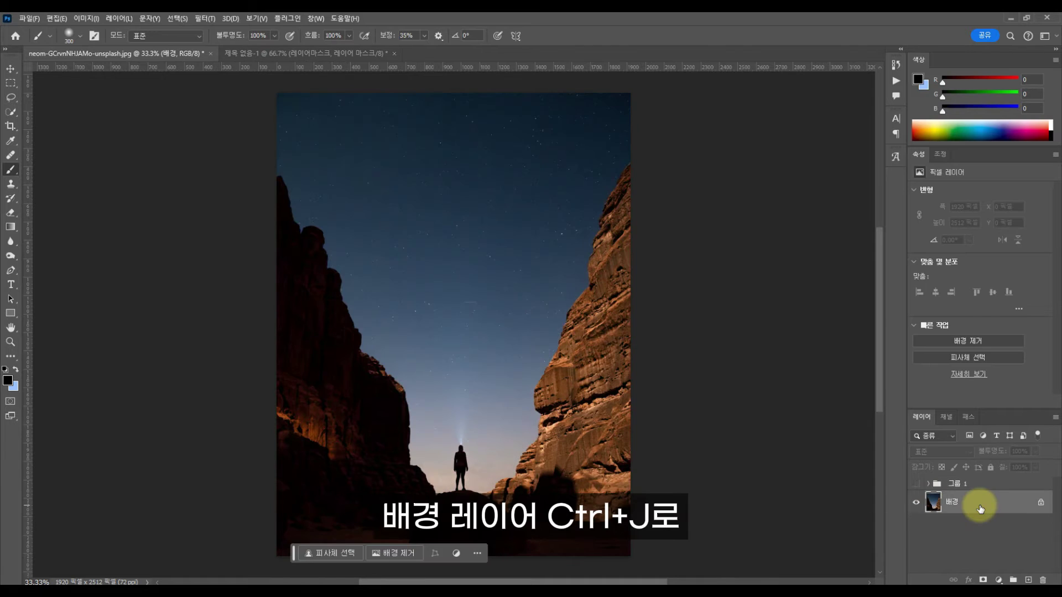
key("ctrl+j")
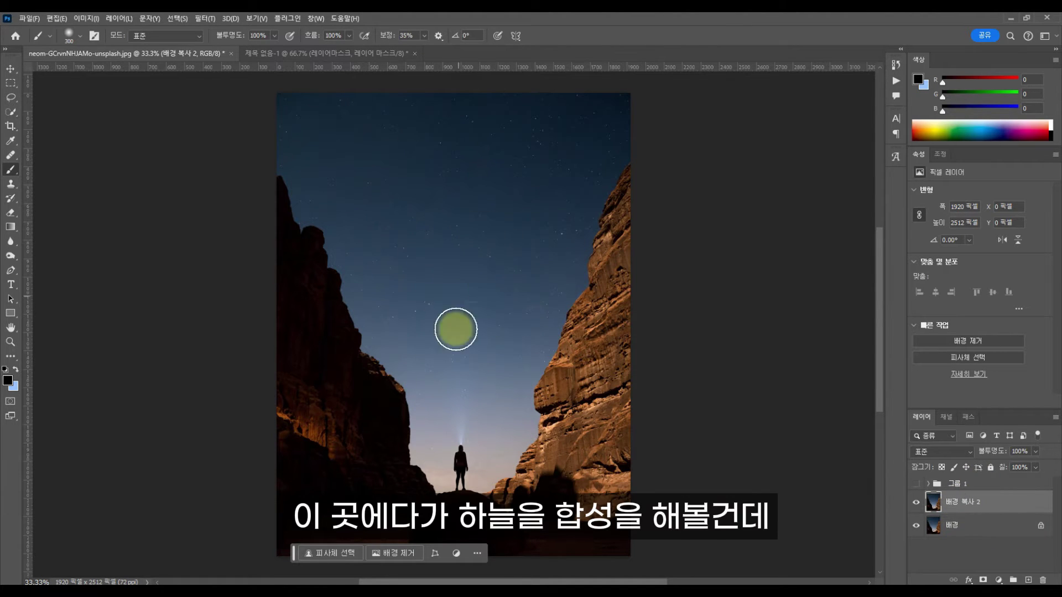
Place the Milky Way photo from the Downloads folder and scale it from its centre to about 200% to cover the canvas
left_click(387, 584)
left_click_drag(599, 223, 826, 246)
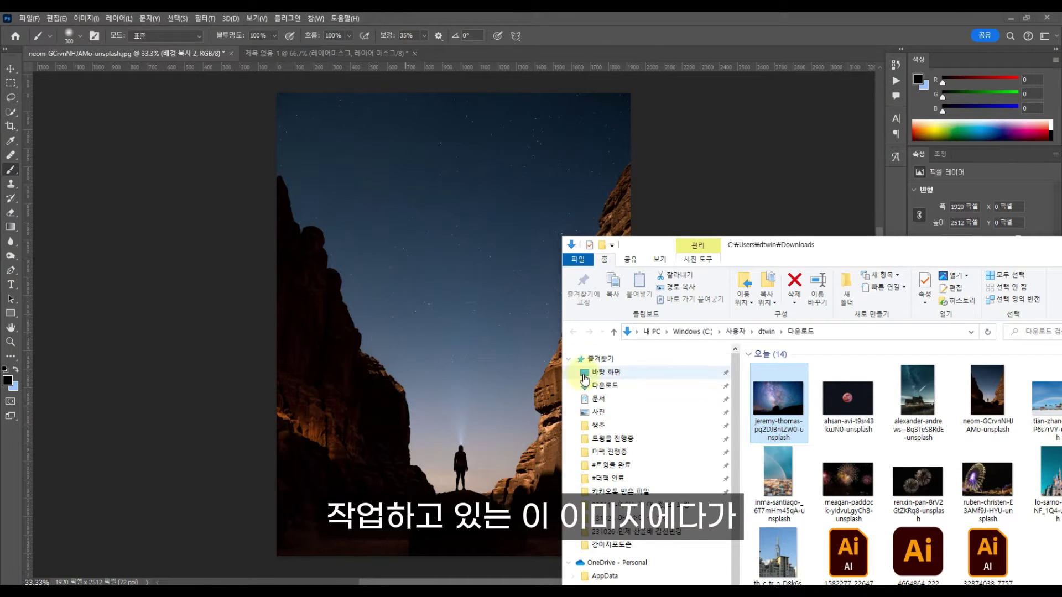
left_click_drag(784, 397, 473, 343)
key("v")
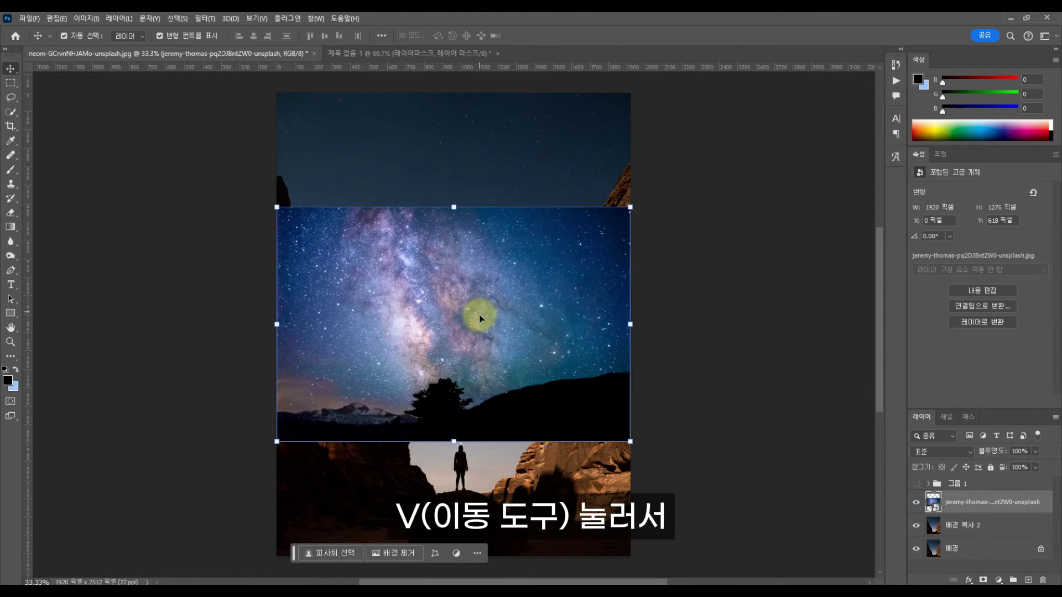
left_click_drag(630, 207, 711, 224)
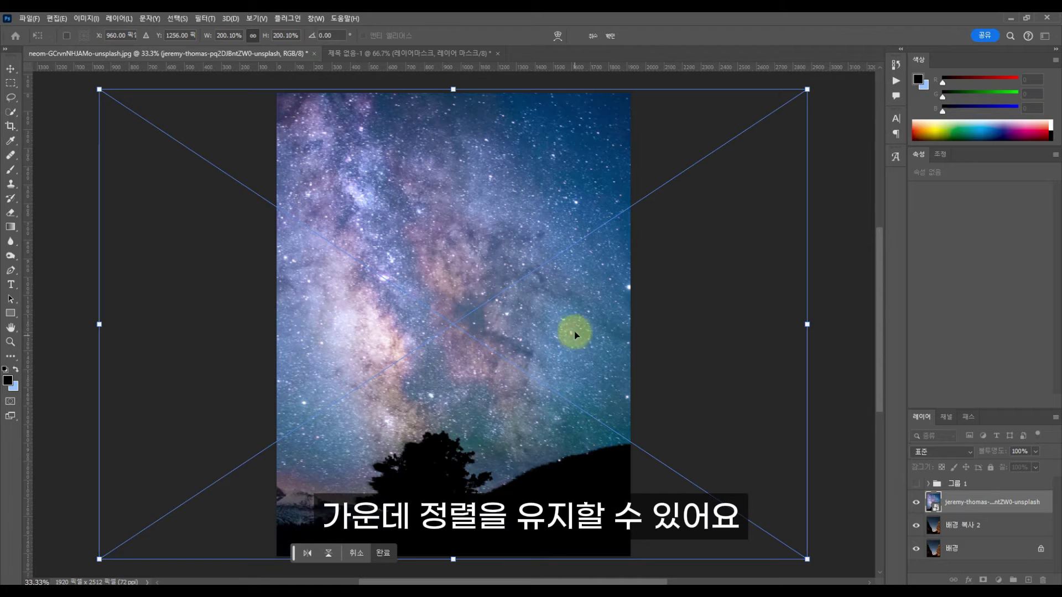
key("Return")
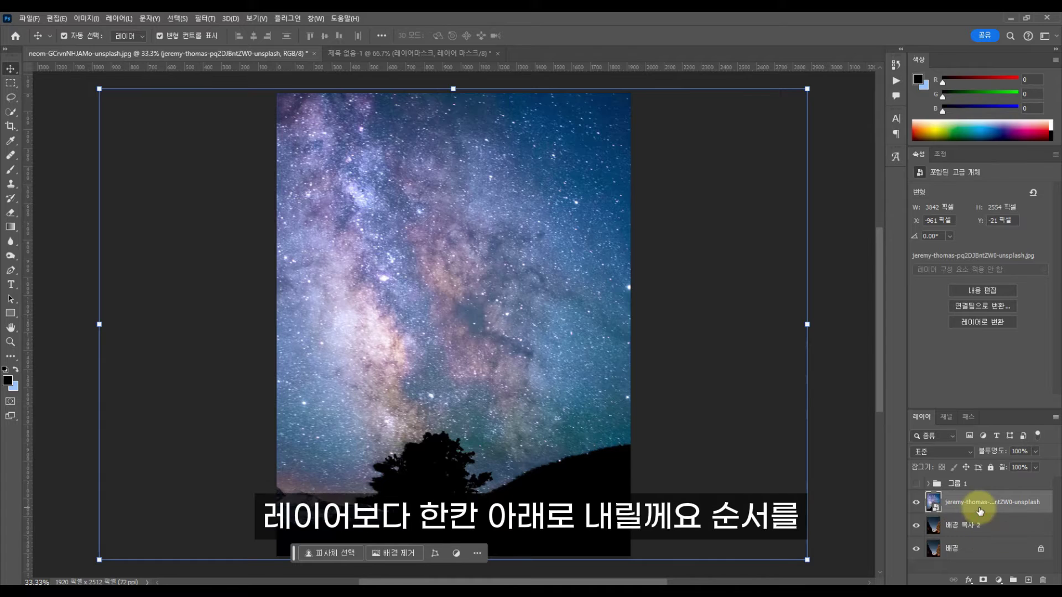
Move the Milky Way layer below the 배경 복사 2 layer and select 배경 복사 2
left_click_drag(978, 505, 966, 537)
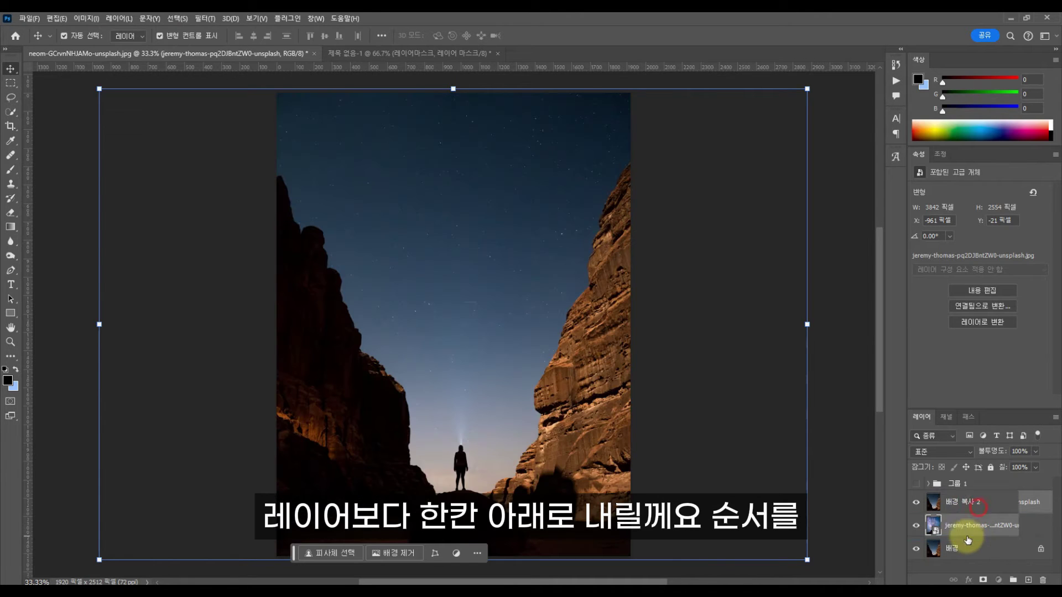
left_click(968, 505)
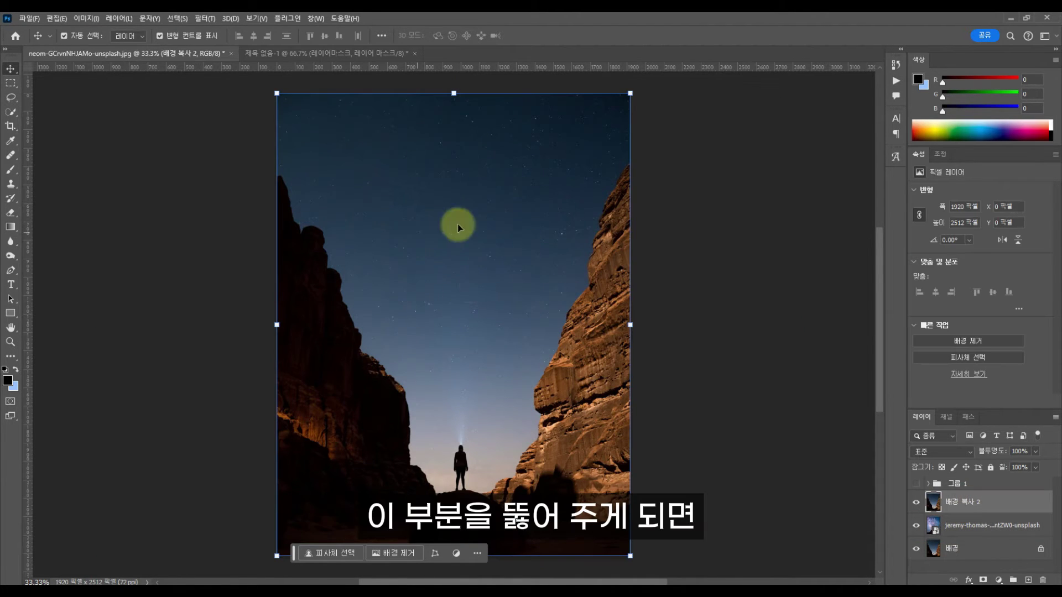
left_click(933, 525)
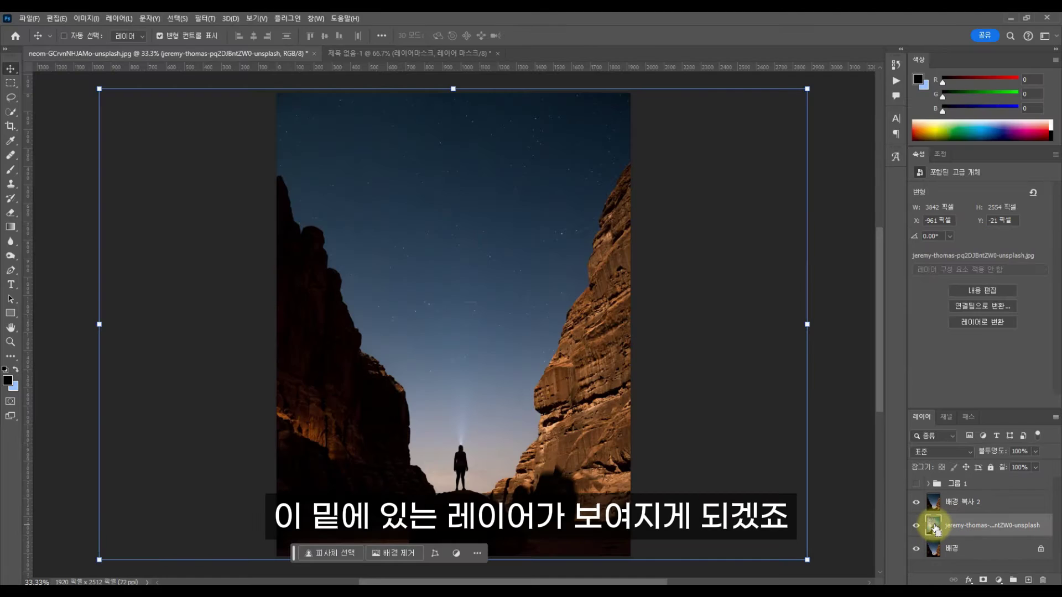
key("ctrl")
left_click(948, 502)
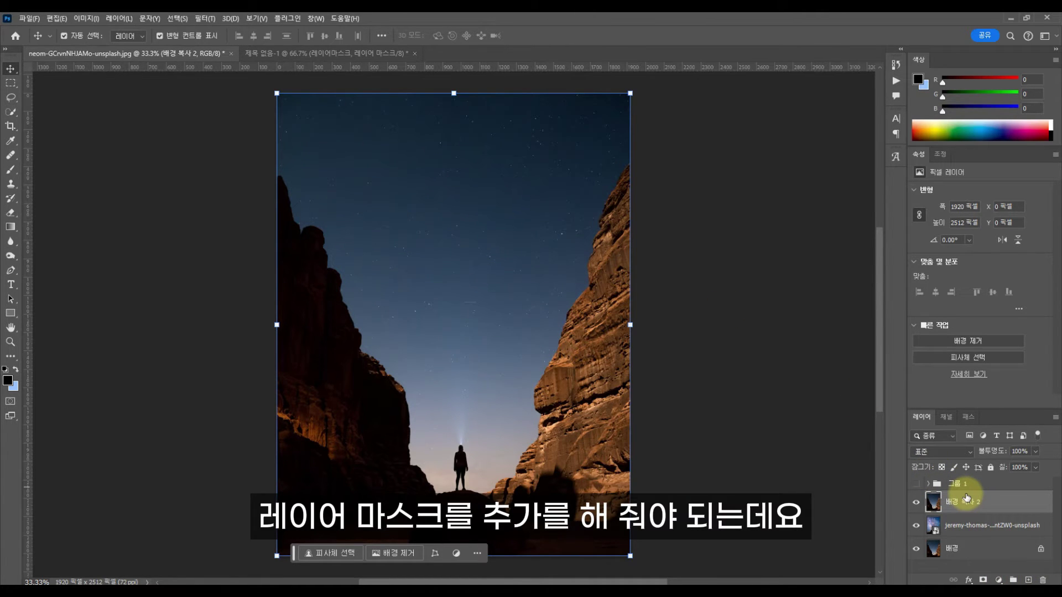
left_click(118, 18)
mouse_move(135, 155)
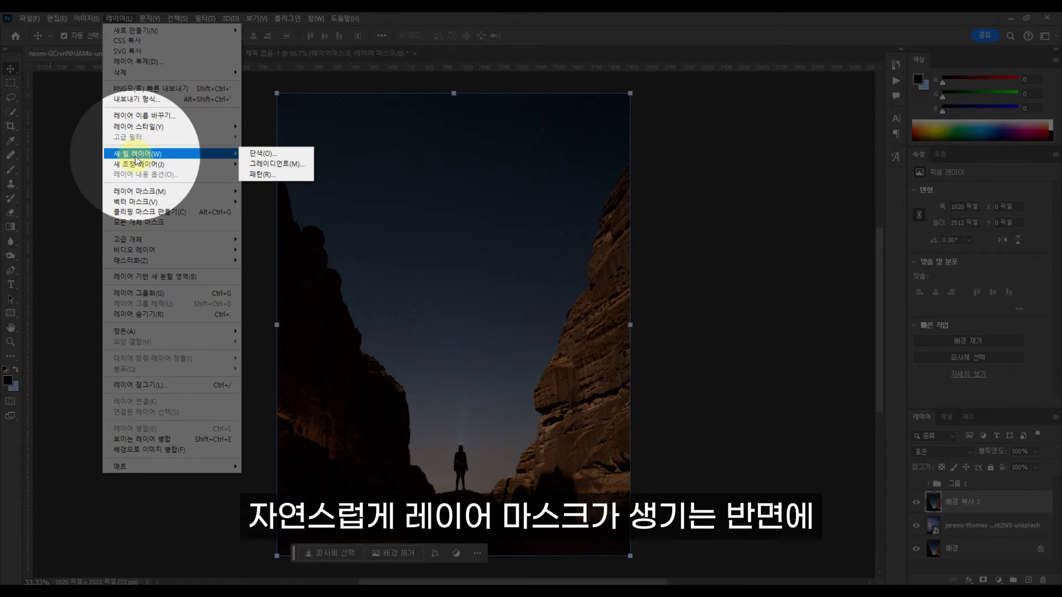
left_click(624, 349)
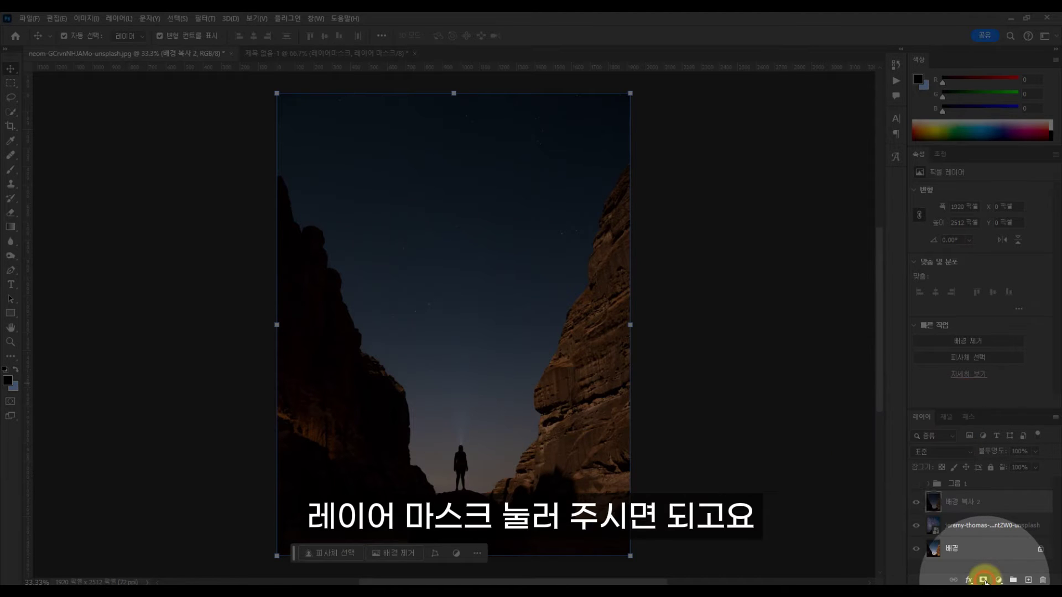
Add a layer mask to 배경 복사 2 and select the sky with the Quick Selection tool at a 900 px brush size
left_click(984, 580)
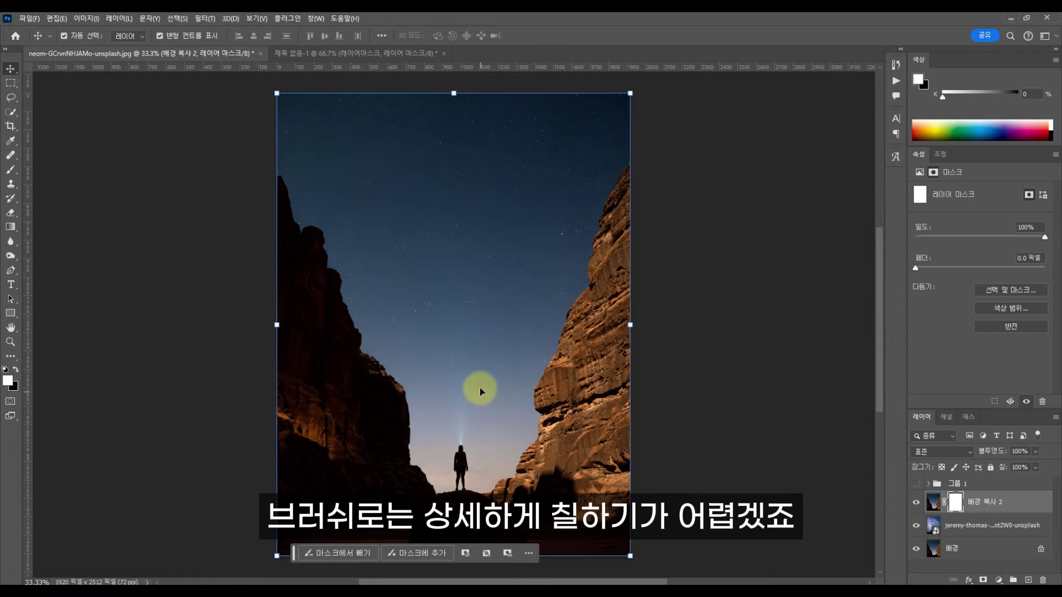
left_click(11, 111)
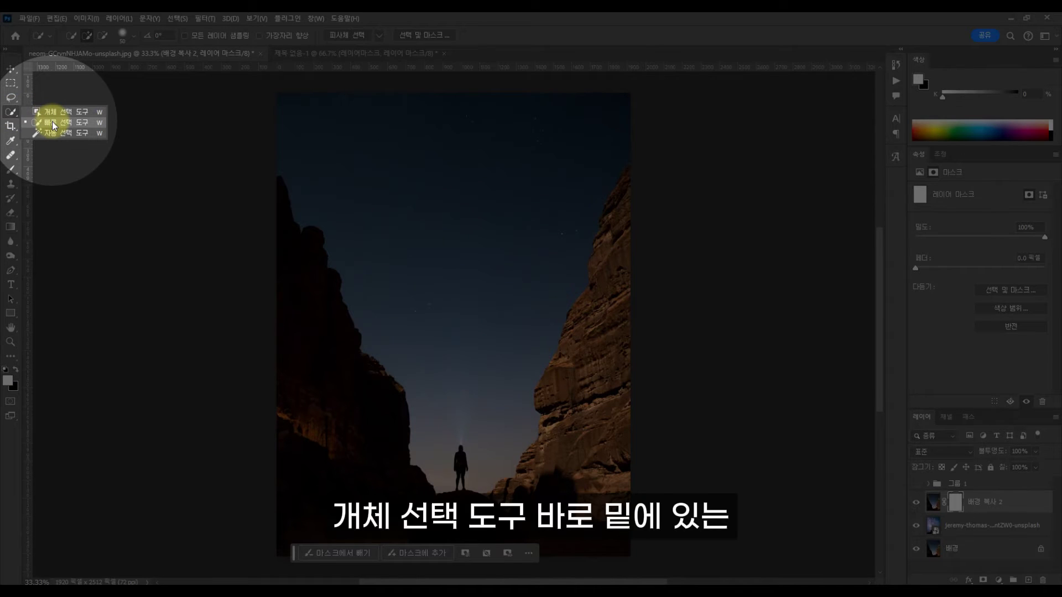
left_click(52, 122)
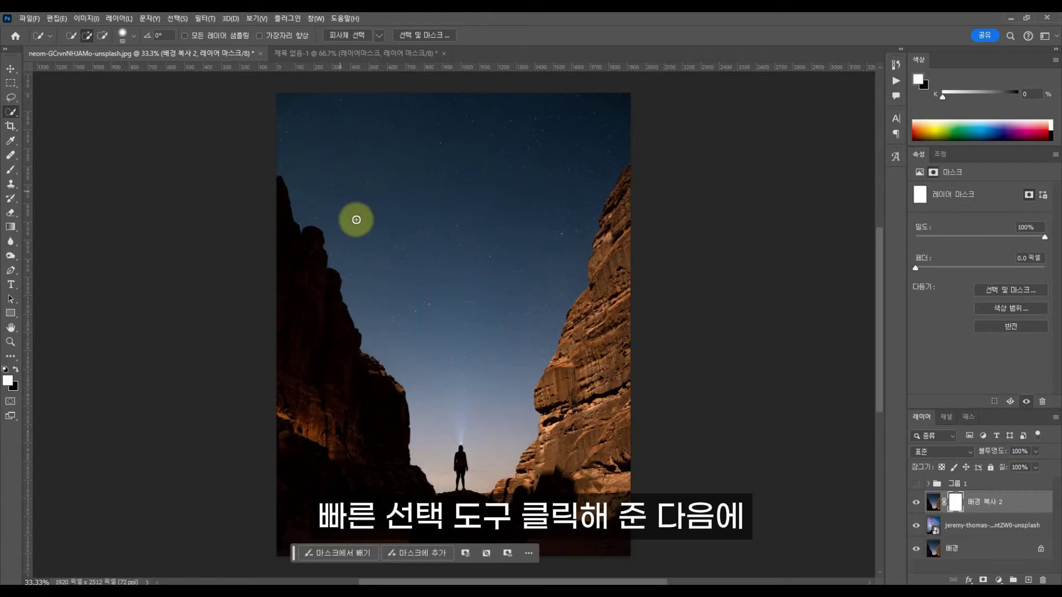
key("bracketright")
key("bracketright")
key("bracketright")
key("bracketright")
key("bracketright")
key("bracketright")
key("bracketright")
key("bracketright")
key("bracketright")
key("bracketright")
key("bracketright")
key("bracketright")
key("bracketright")
key("bracketright")
key("bracketright")
key("bracketright")
key("bracketright")
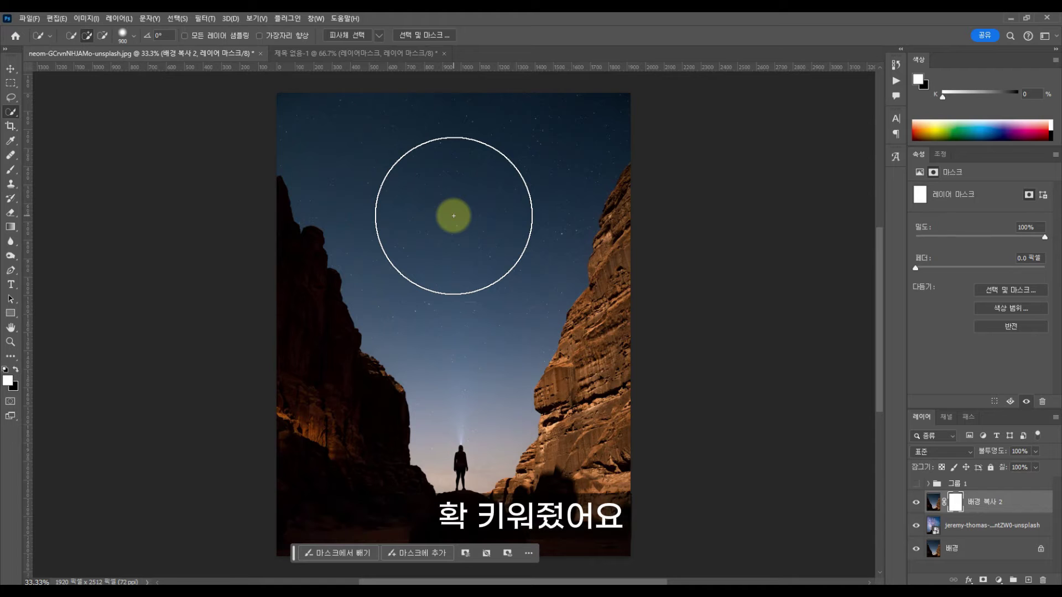
left_click_drag(448, 183, 457, 294)
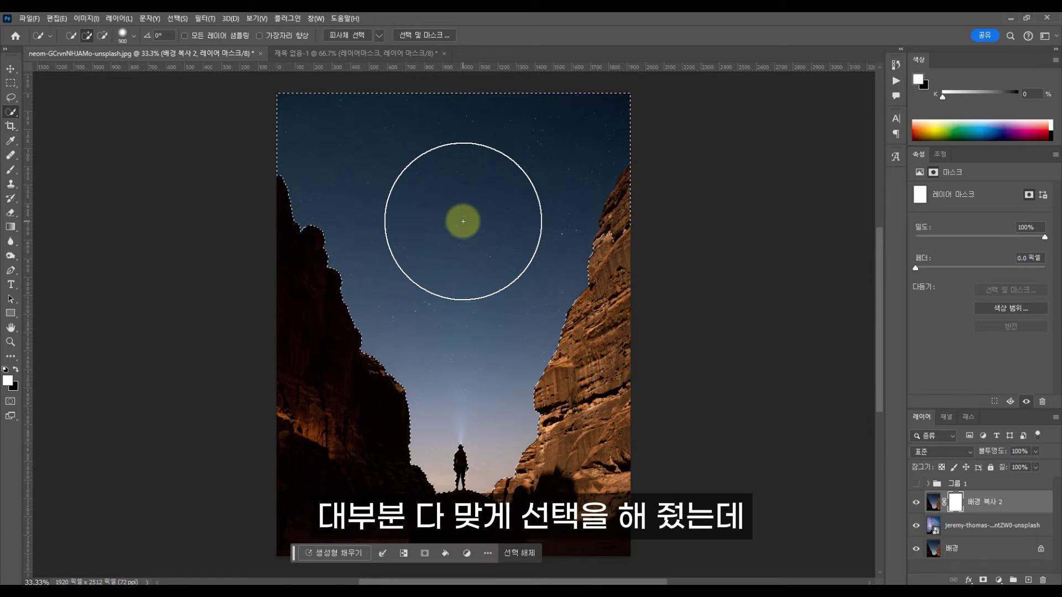
Reduce the Quick Selection brush to 300 px and subtract the upper edge of the right-hand cliff from the sky selection
key("bracketleft")
key("bracketleft")
key("bracketleft")
key("bracketleft")
key("bracketleft")
key("bracketleft")
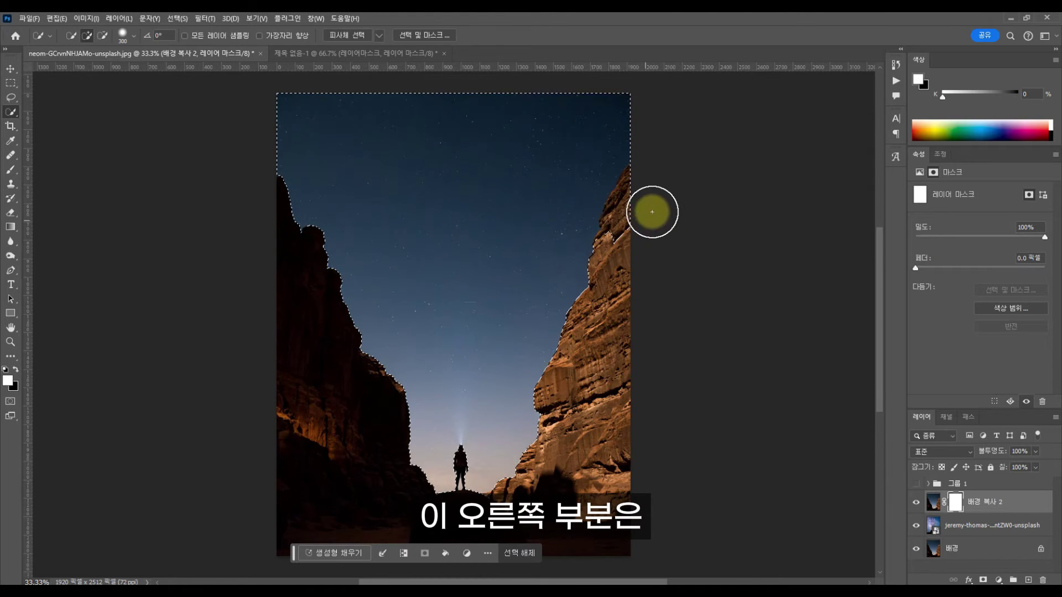
key("alt")
left_click(633, 224, "alt")
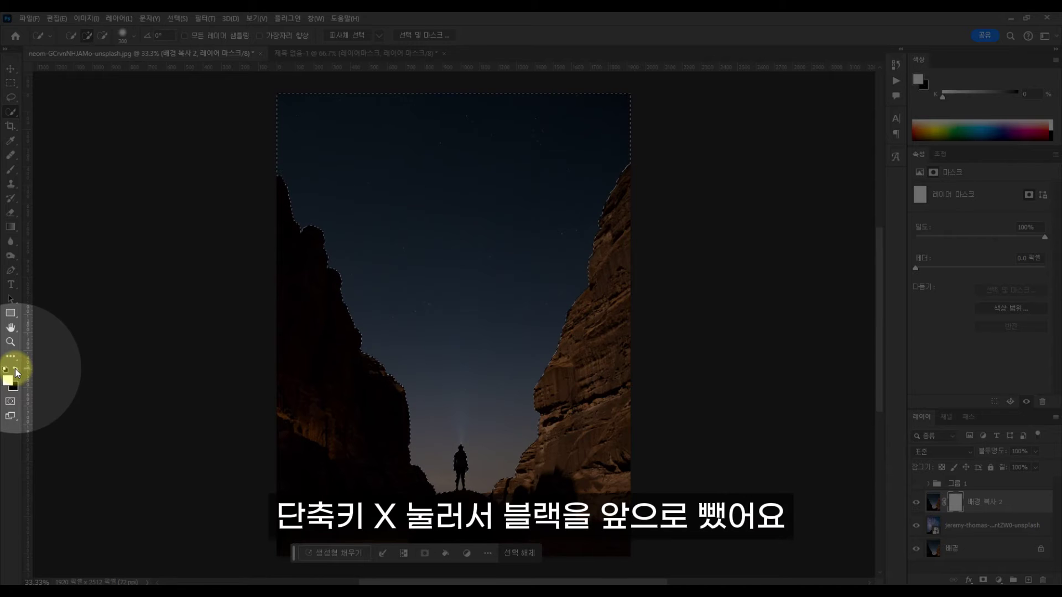
Fill the selected sky on the 배경 복사 2 mask with black as the foreground colour and deselect
key("x")
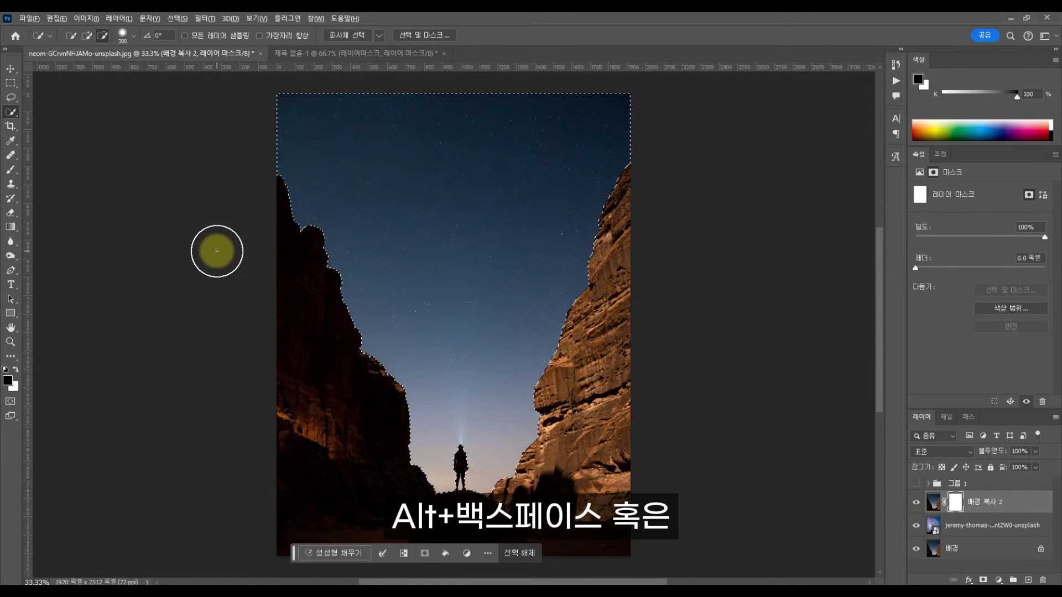
key("alt+BackSpace")
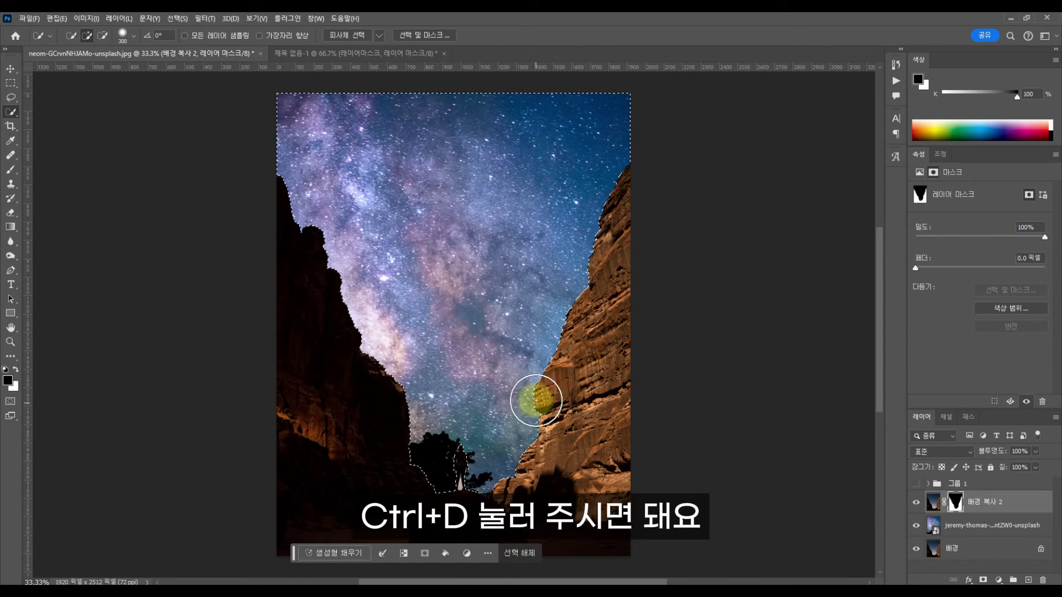
key("ctrl+d")
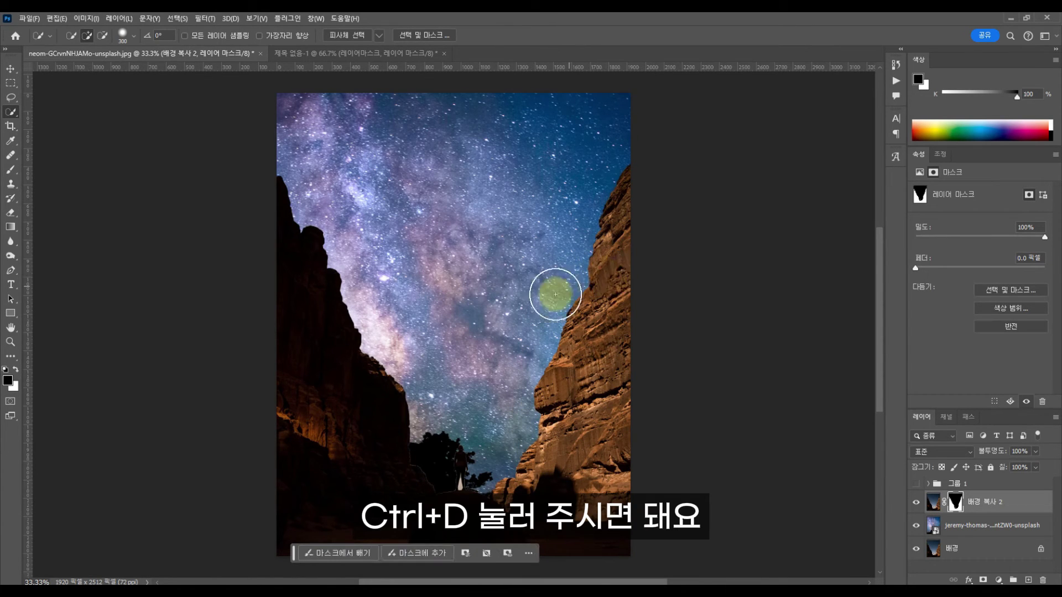
Examine where the standing figure overlaps the dark tree and hills of the Milky Way photo
left_click(471, 472, "ctrl")
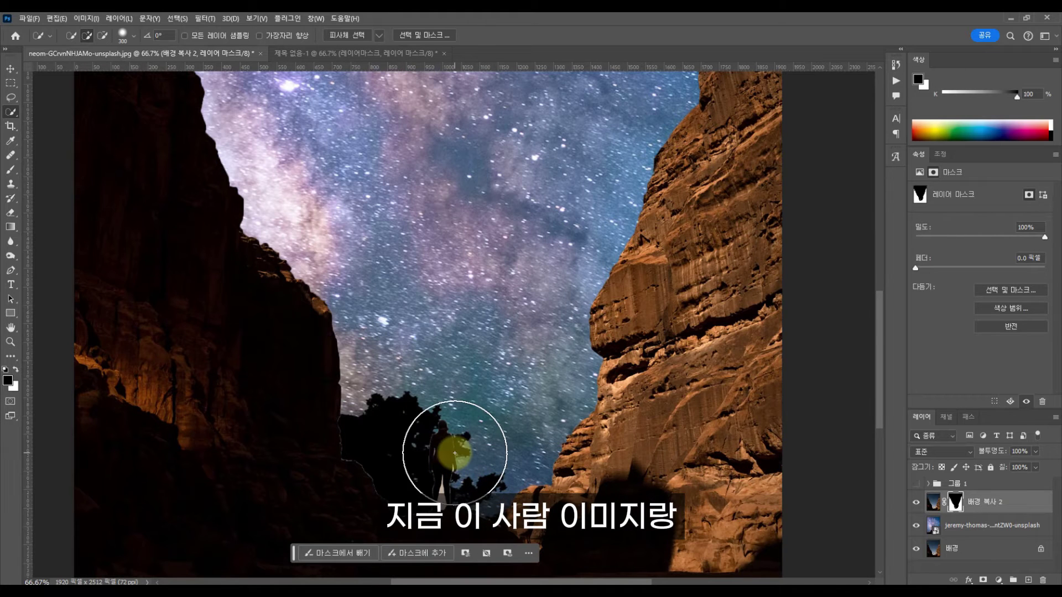
mouse_move(375, 401)
left_mouse_down()
mouse_move(363, 445)
mouse_move(374, 441)
mouse_move(384, 458)
left_mouse_up()
mouse_move(386, 465)
left_mouse_down()
mouse_move(420, 462)
mouse_move(418, 444)
mouse_move(444, 463)
mouse_move(406, 423)
mouse_move(412, 452)
left_mouse_up()
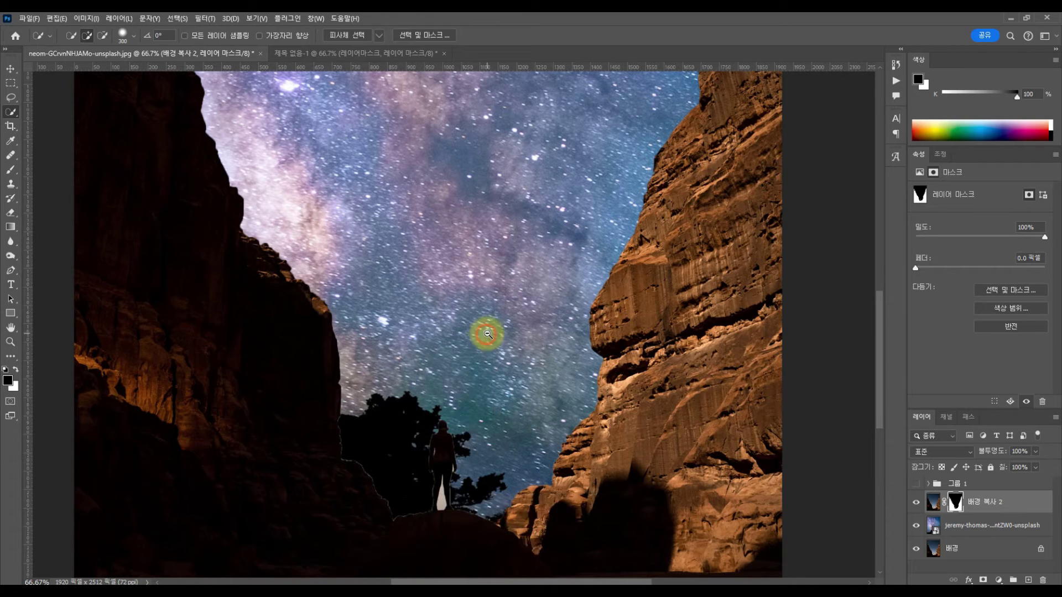
key("ctrl+minus")
key("ctrl+minus")
key("ctrl+minus")
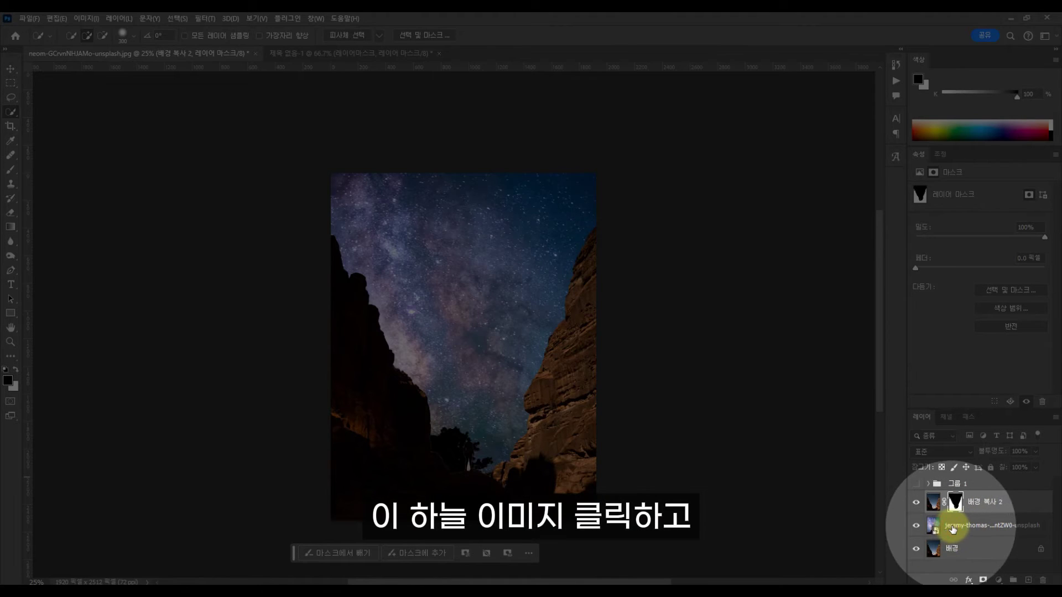
Add a layer mask to the Milky Way layer and keep that mask targeted for painting
left_click(957, 535)
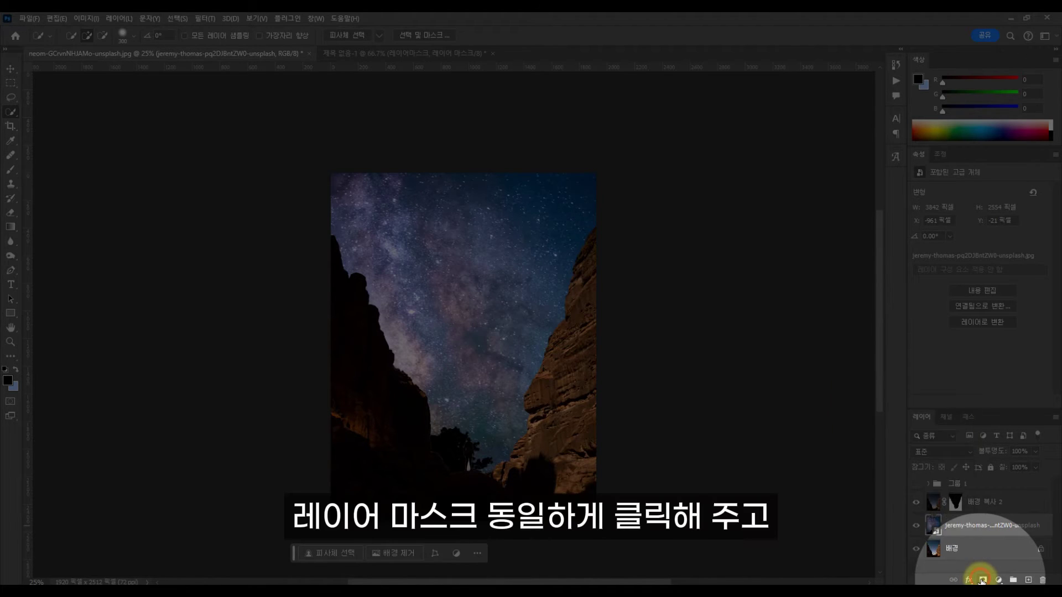
left_click(982, 581)
left_click(956, 530)
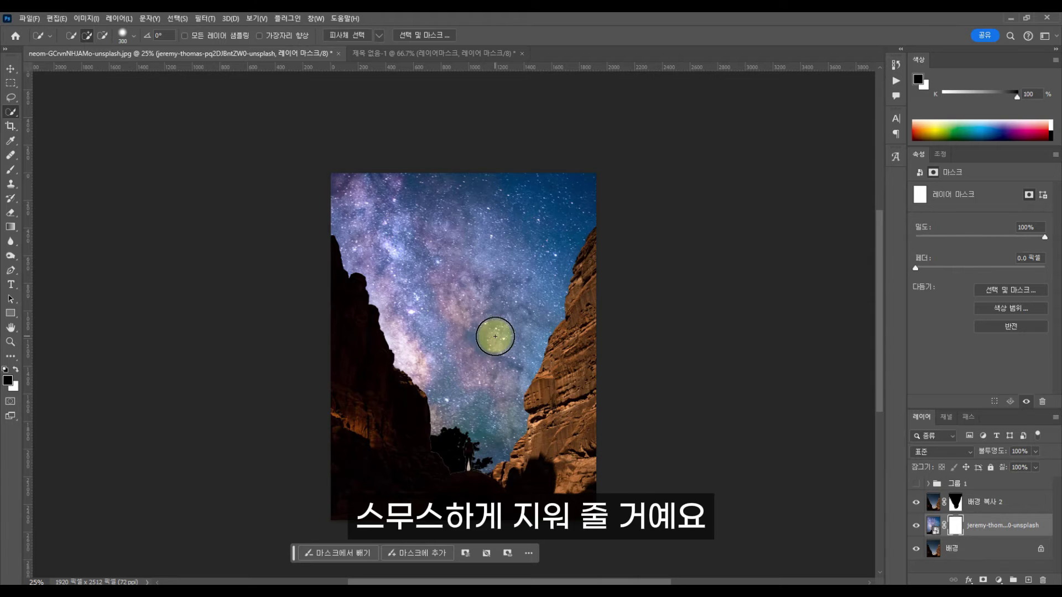
Switch to the Brush tool and set the brush hardness to 0%
key("b")
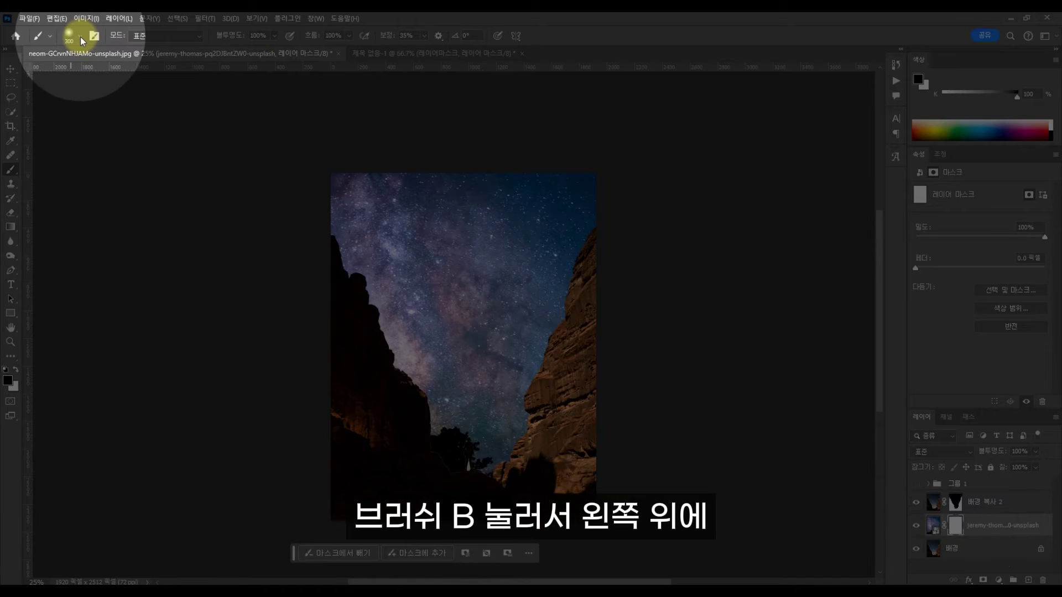
left_click(79, 35)
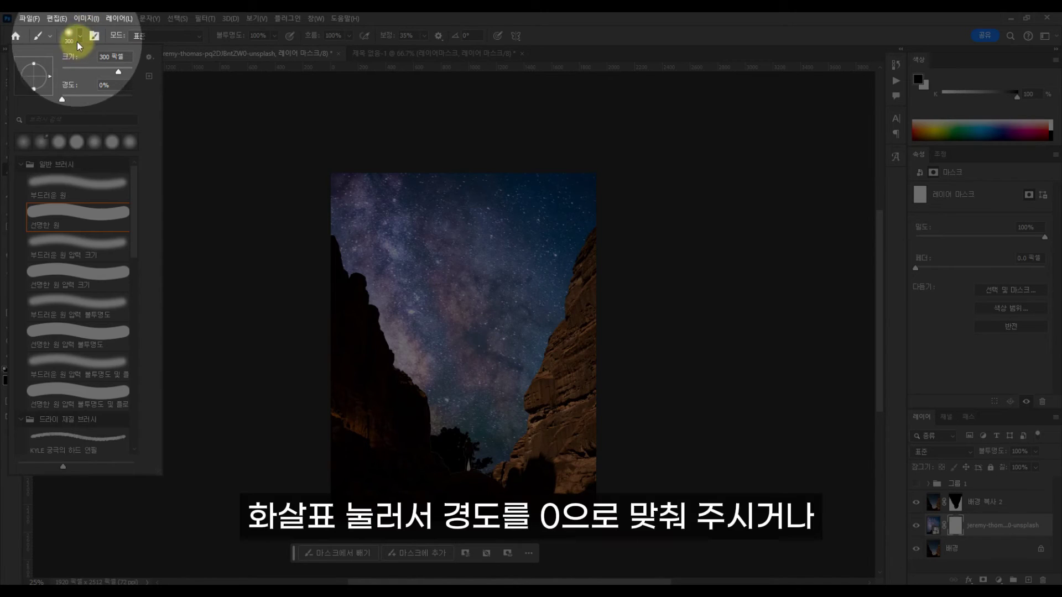
left_click(63, 100)
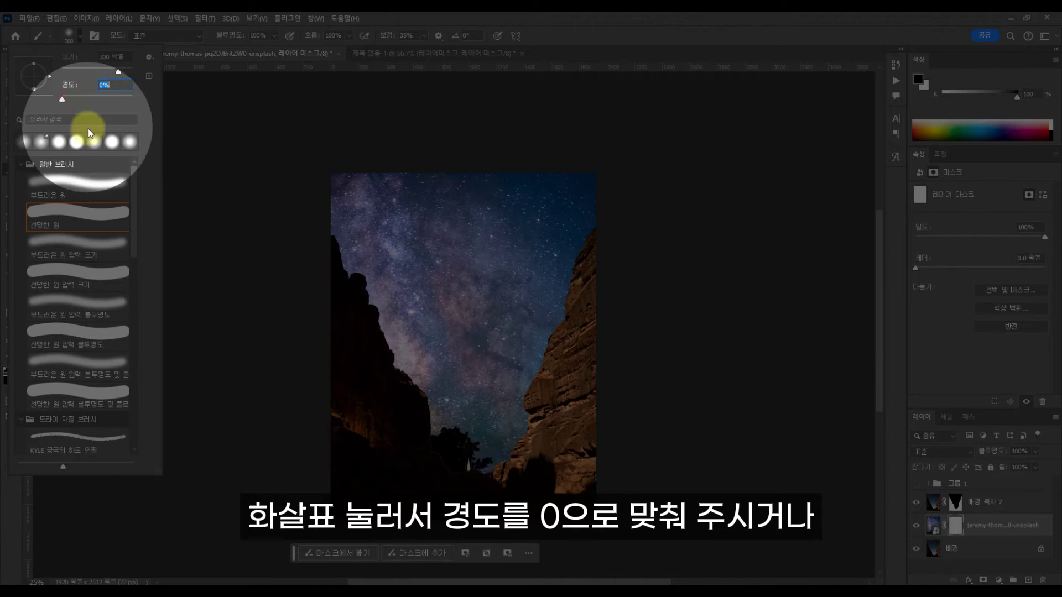
left_click(452, 341)
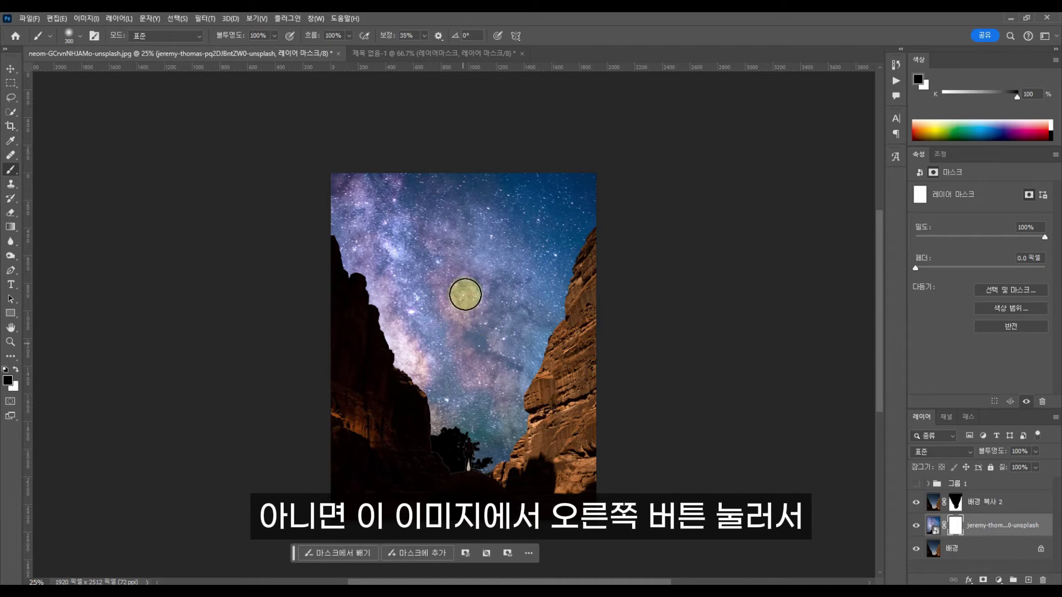
right_click(470, 307)
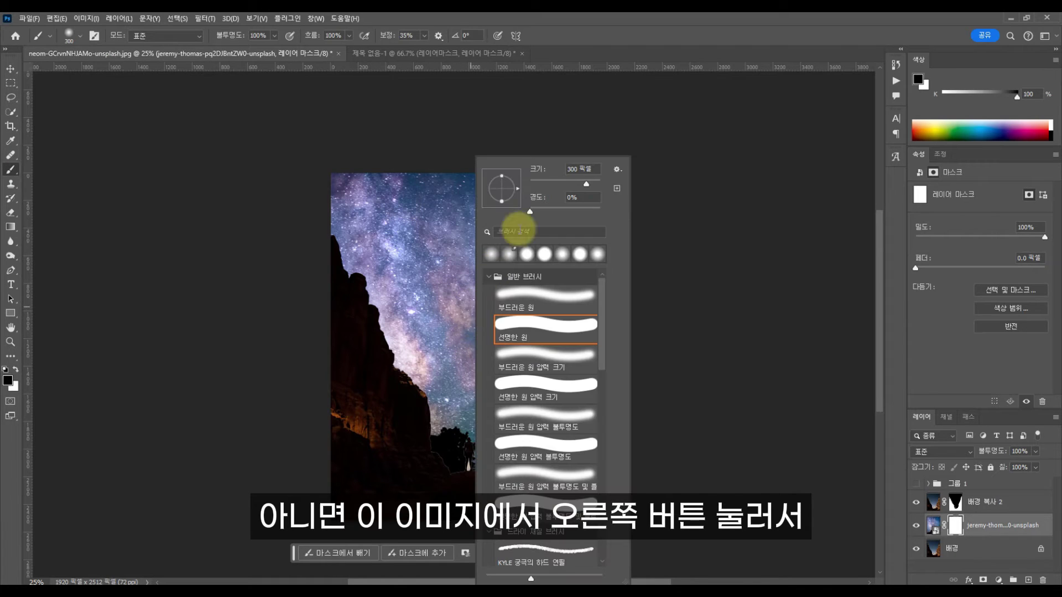
key("Return")
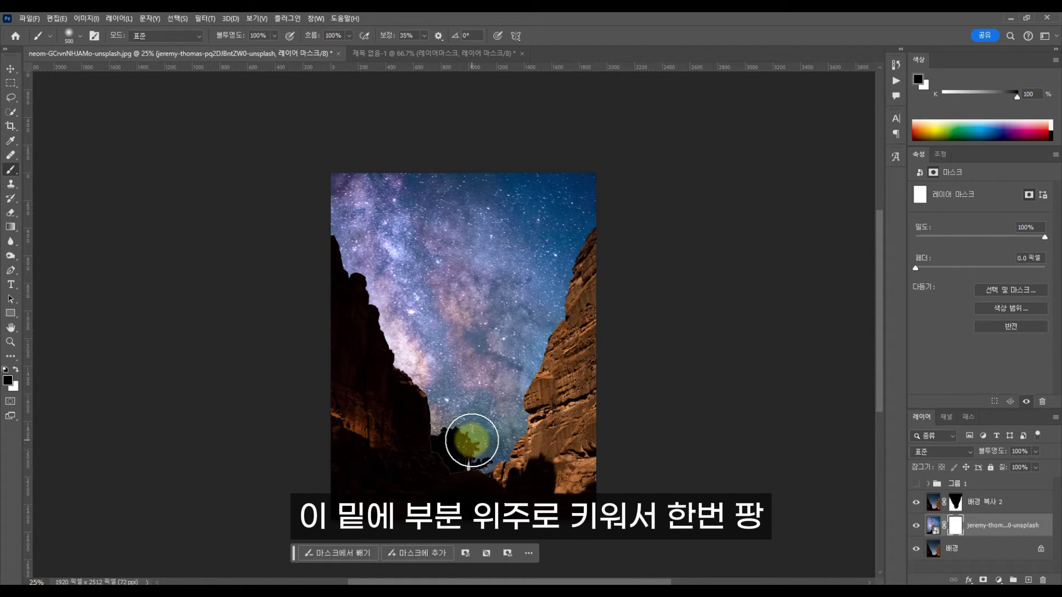
Enlarge the soft brush to 1600 px and paint black across the lower part of the Milky Way mask, around the figure and both cliffs
key("bracketright")
key("bracketright")
key("bracketright")
key("bracketright")
key("bracketright")
key("bracketright")
key("bracketright")
key("bracketright")
left_click(479, 475)
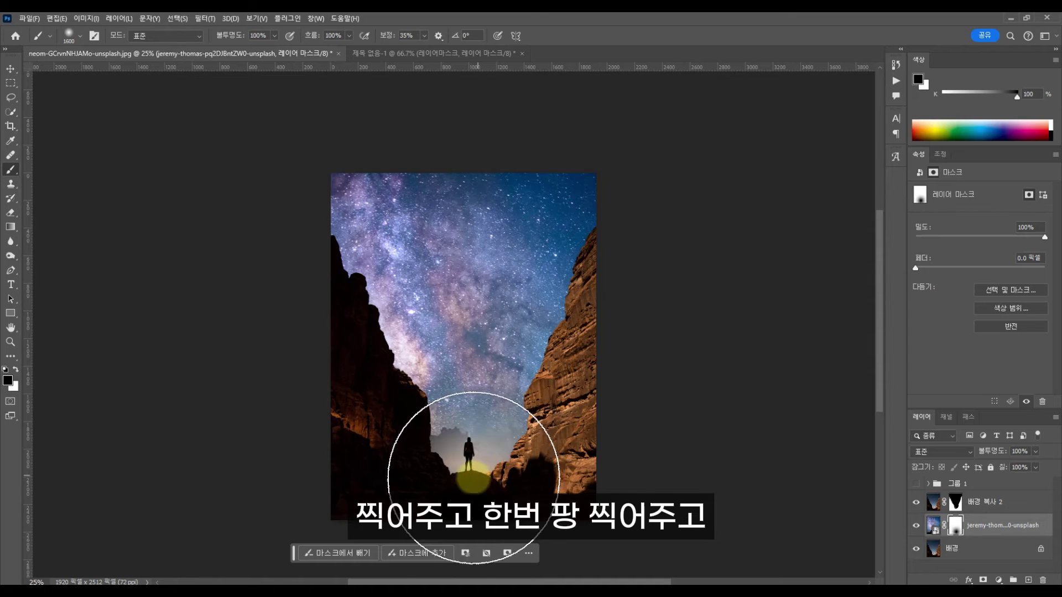
mouse_move(601, 459)
left_mouse_down()
mouse_move(578, 424)
mouse_move(438, 486)
mouse_move(339, 481)
left_mouse_up()
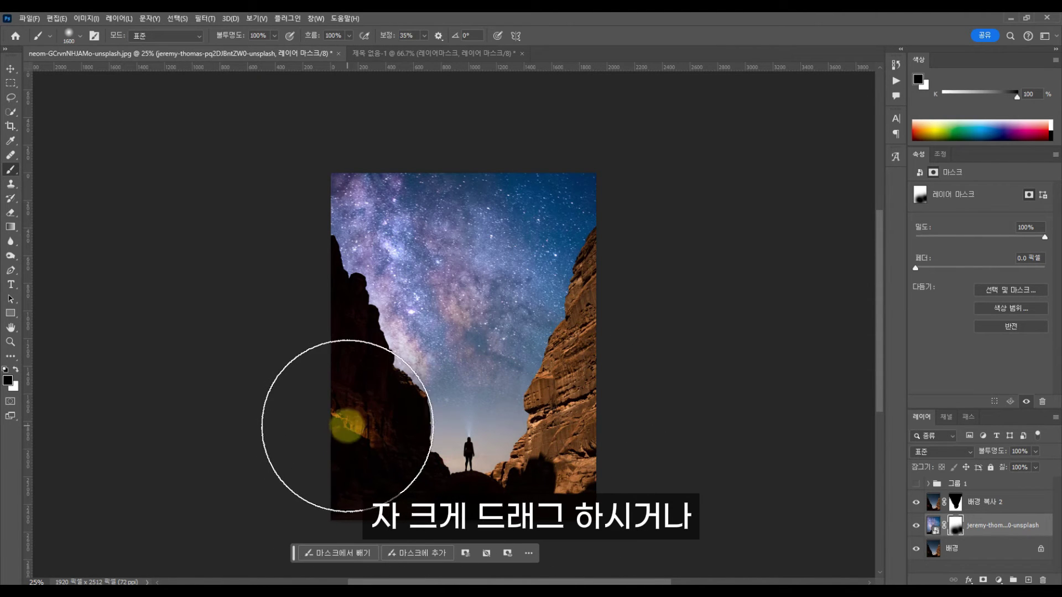
left_click(359, 424)
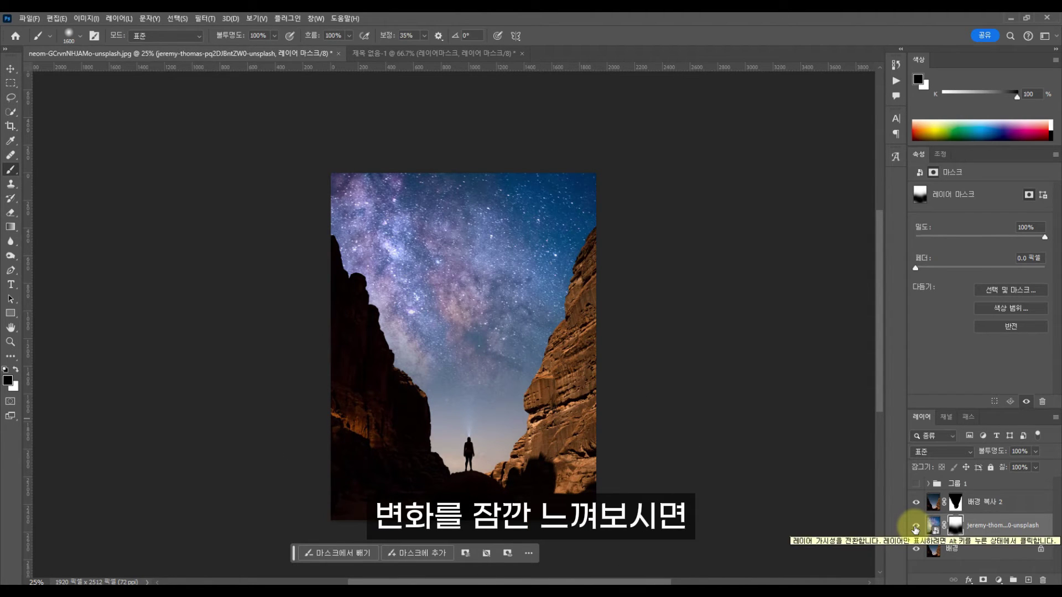
Hide and show the Milky Way layer repeatedly to compare the sky with and without it
left_click(915, 530)
left_click(915, 530)
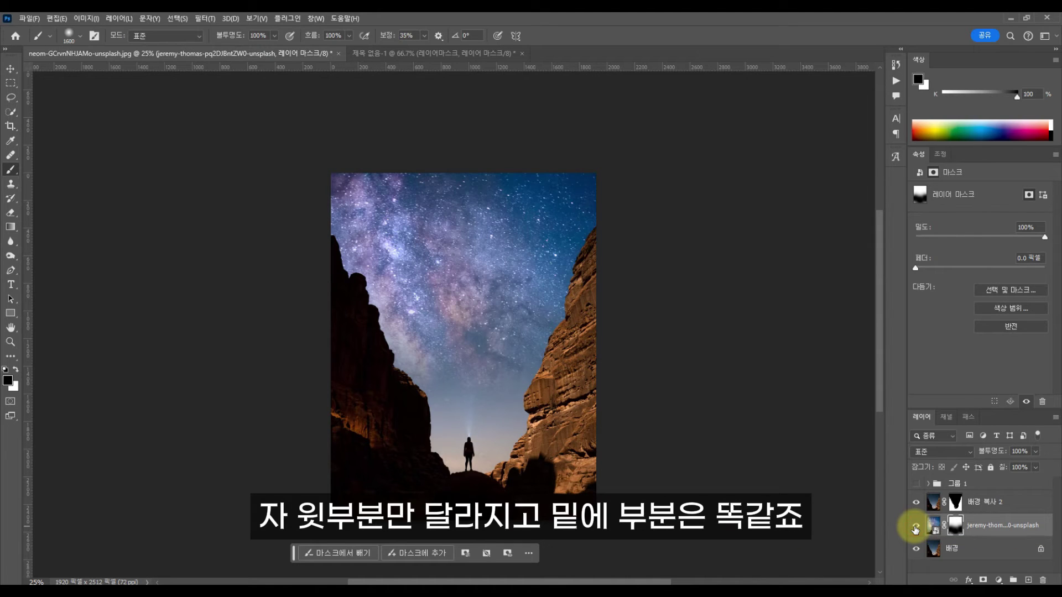
left_click(916, 530)
left_click(915, 530)
left_click(915, 530)
left_click(916, 530)
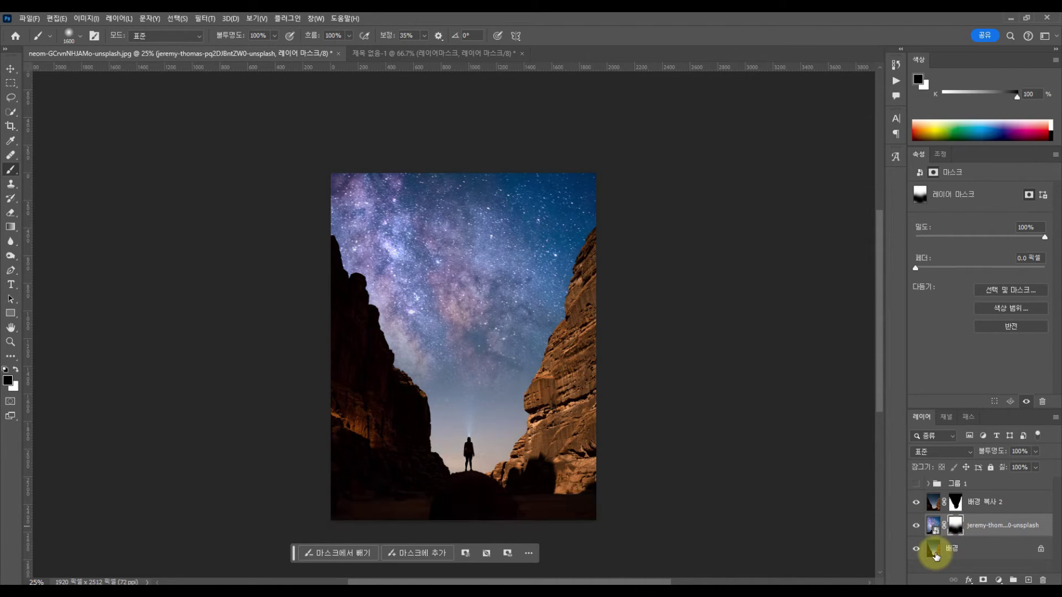
Place the moon photo in the canyon document, scale it from its centre to about 286%, and position the moon behind the standing figure
key("alt+Tab")
left_click_drag(828, 349, 469, 384)
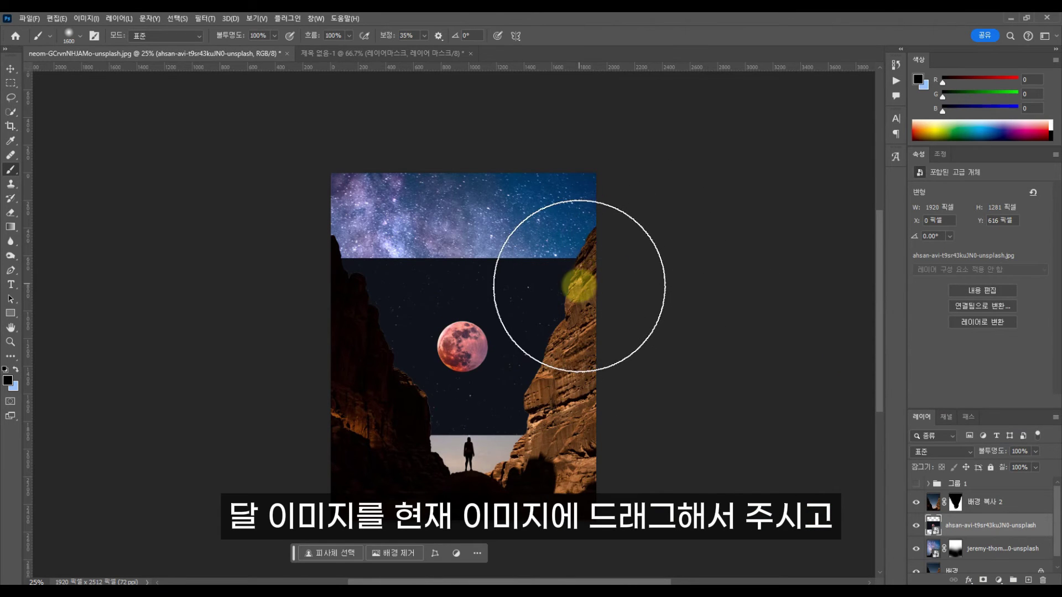
key("v")
left_click_drag(595, 260, 848, 130)
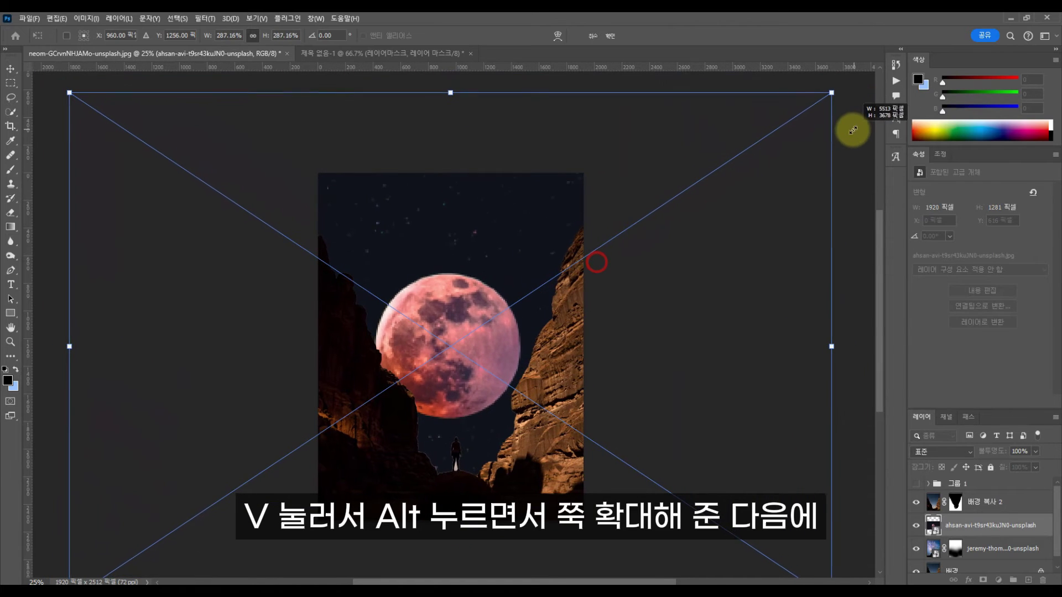
left_click_drag(472, 353, 483, 409)
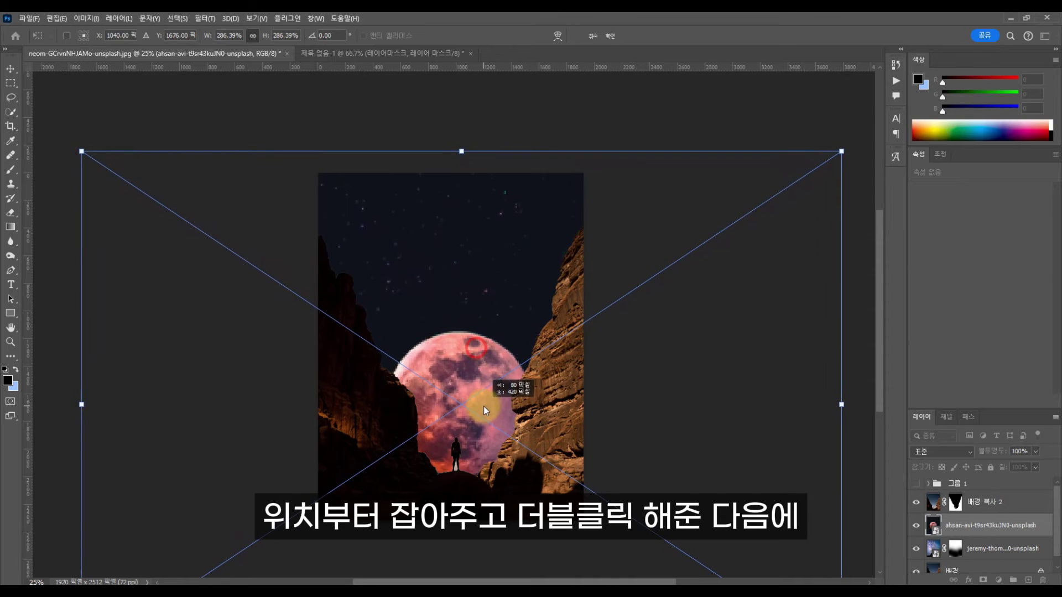
double_click(484, 409)
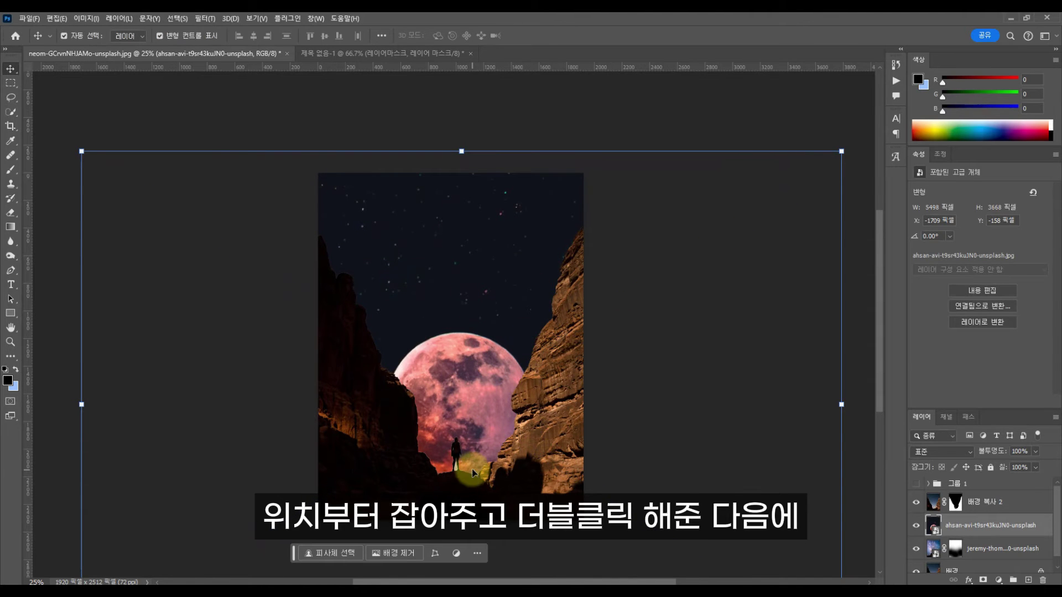
On the 배경 복사 2 mask, quick-select the bright gap between the figure's legs, fill it with black and deselect
scroll(462, 495, "up", 5)
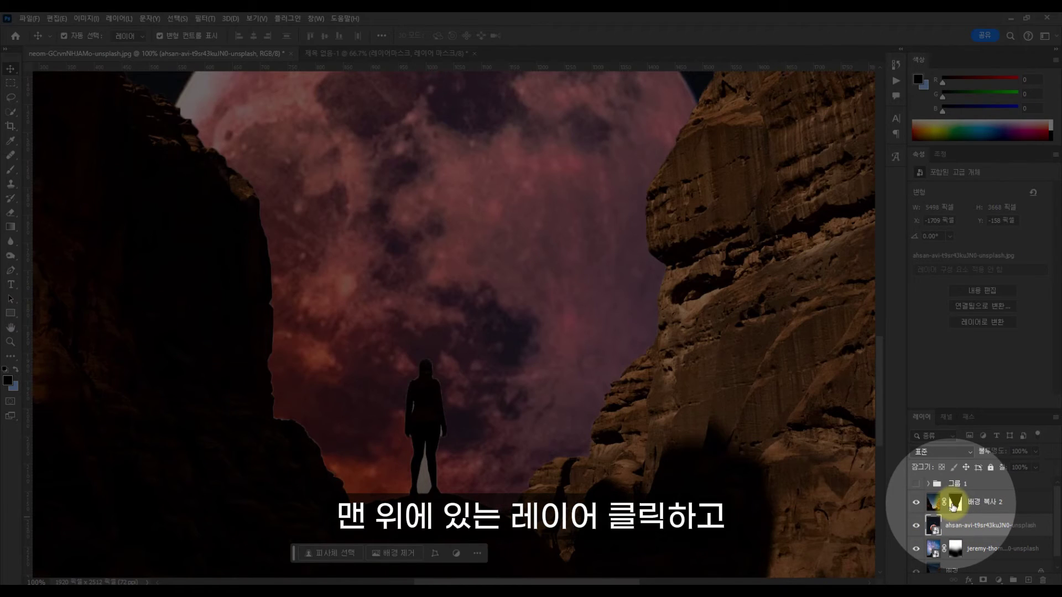
left_click(952, 504)
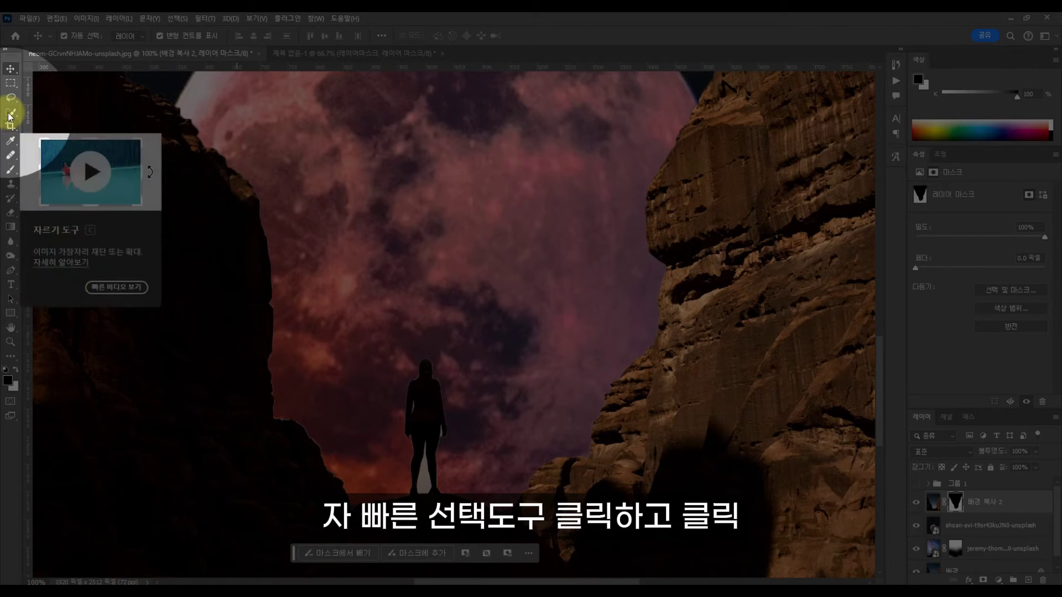
left_click(11, 112)
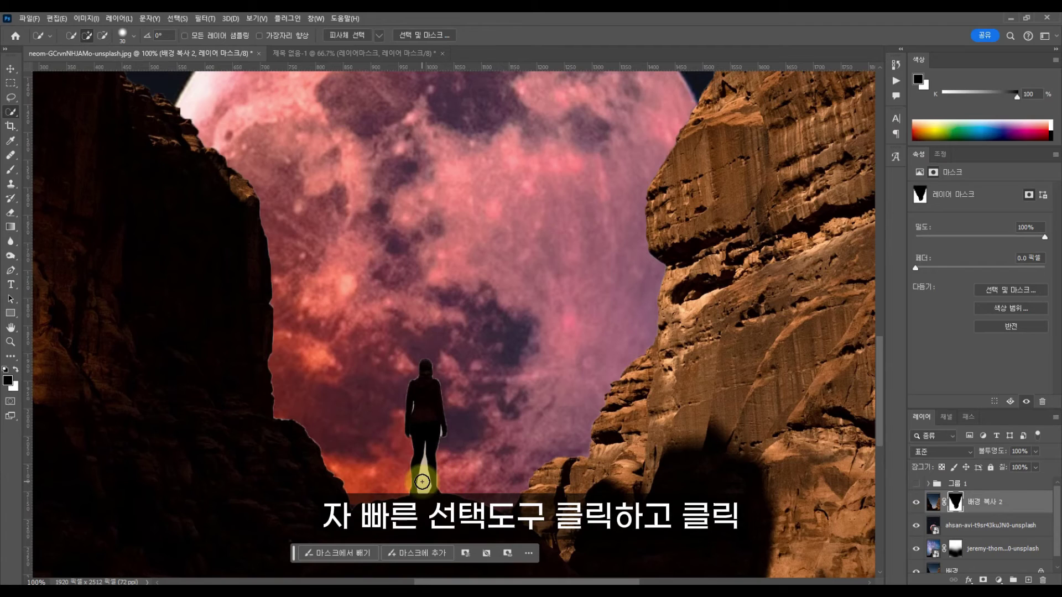
left_click(424, 481)
scroll(424, 482, "up", 3)
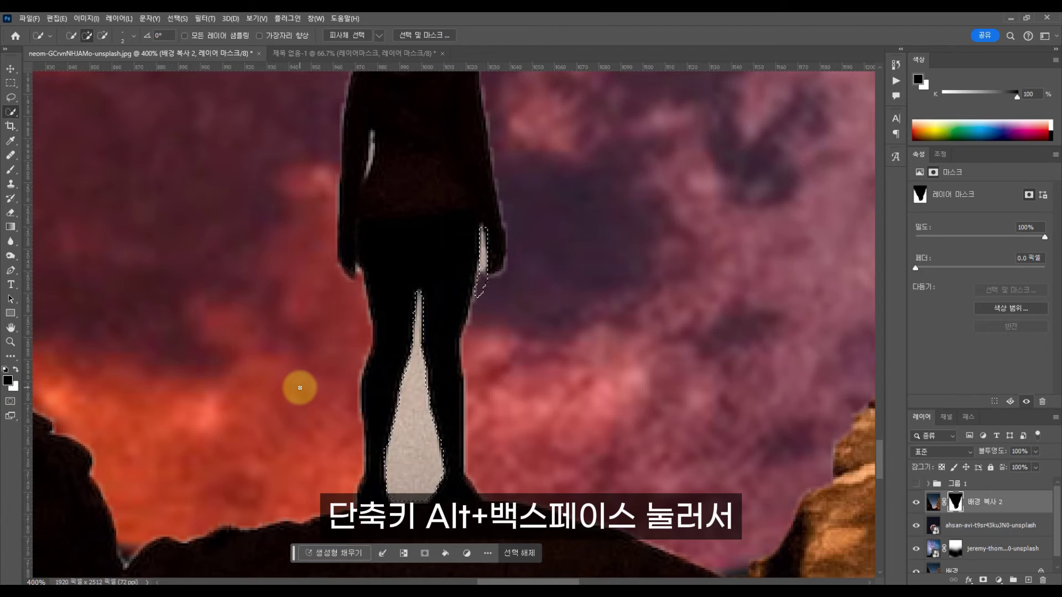
key("alt+BackSpace")
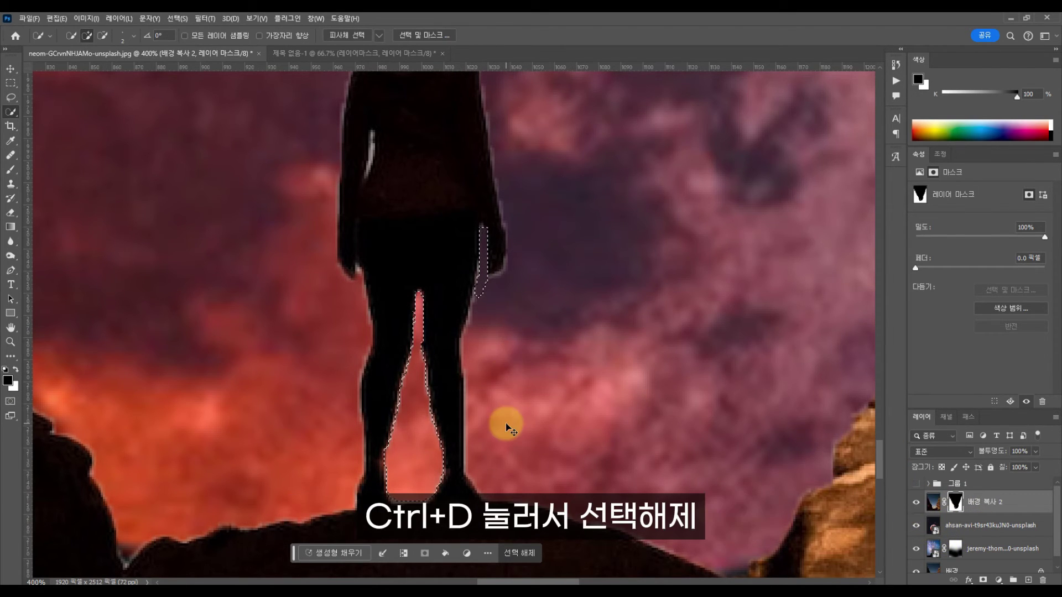
key("ctrl+d")
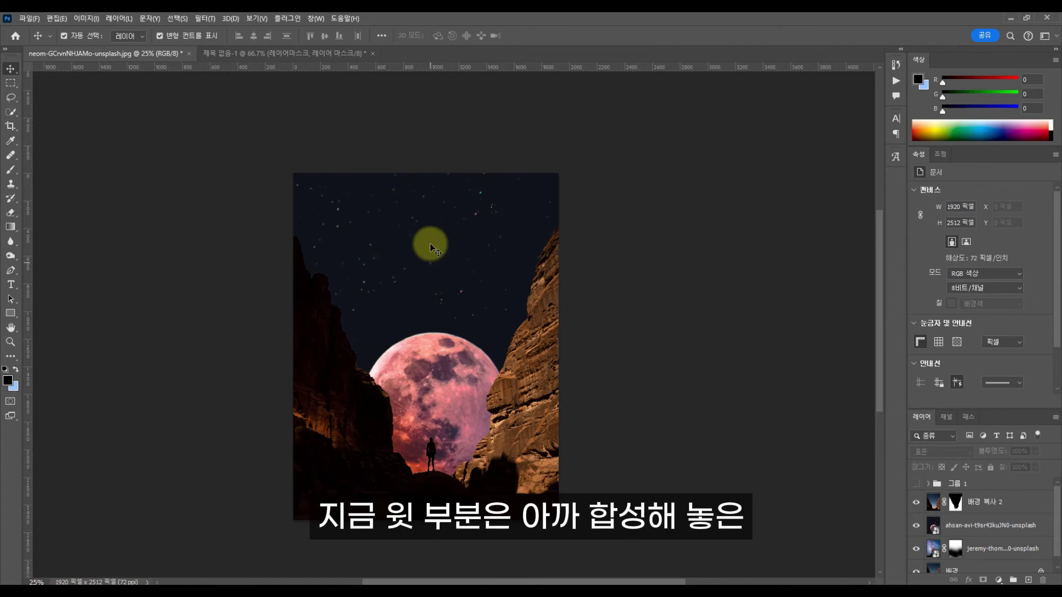
Hide and show the moon layer to compare the sky beneath, and add a layer mask to it
left_click(451, 240)
key("ctrl+comma")
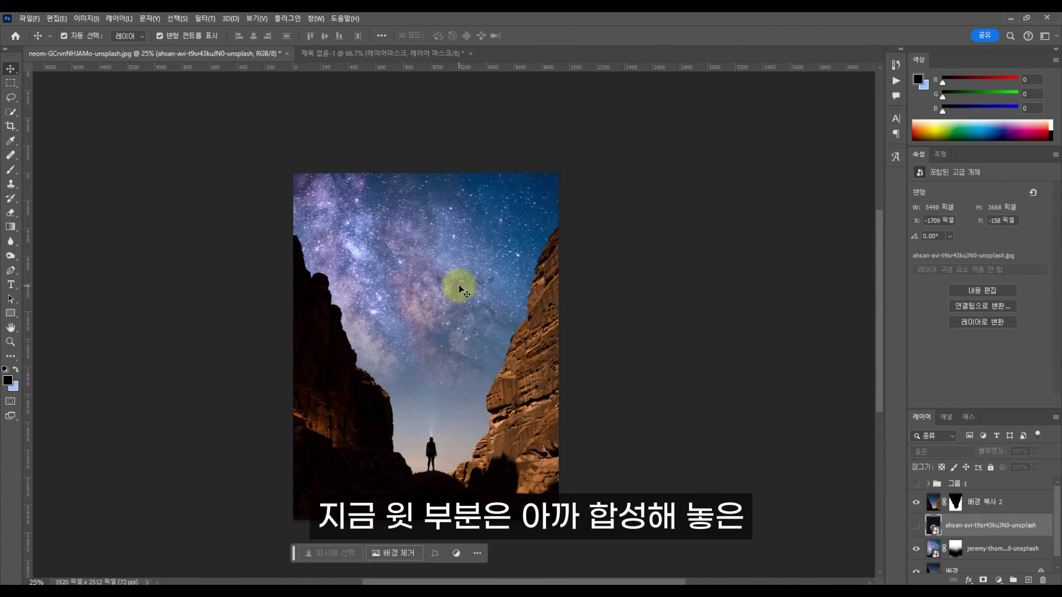
left_click(915, 527)
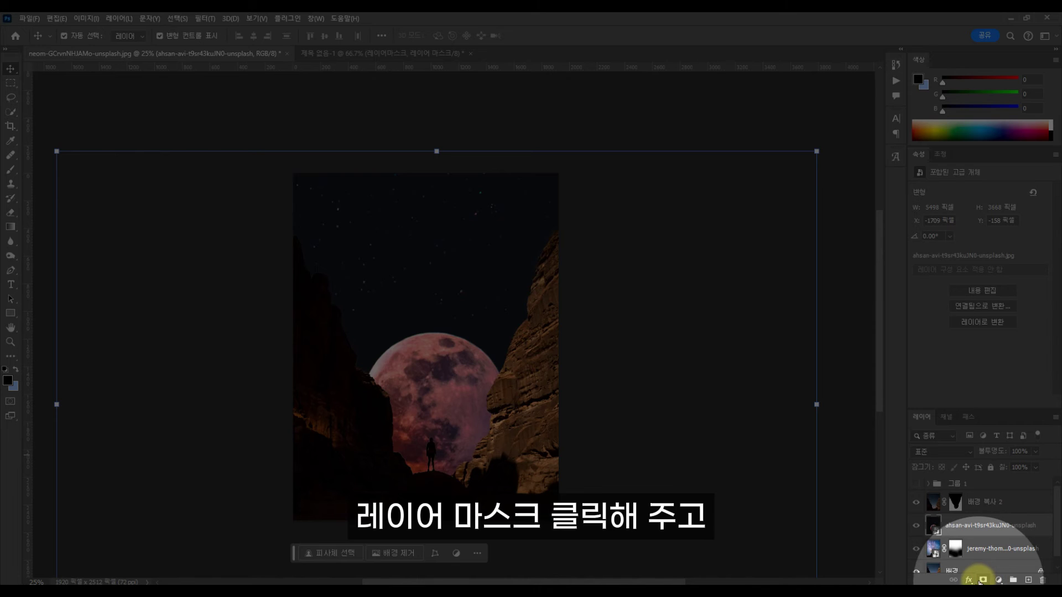
left_click(982, 581)
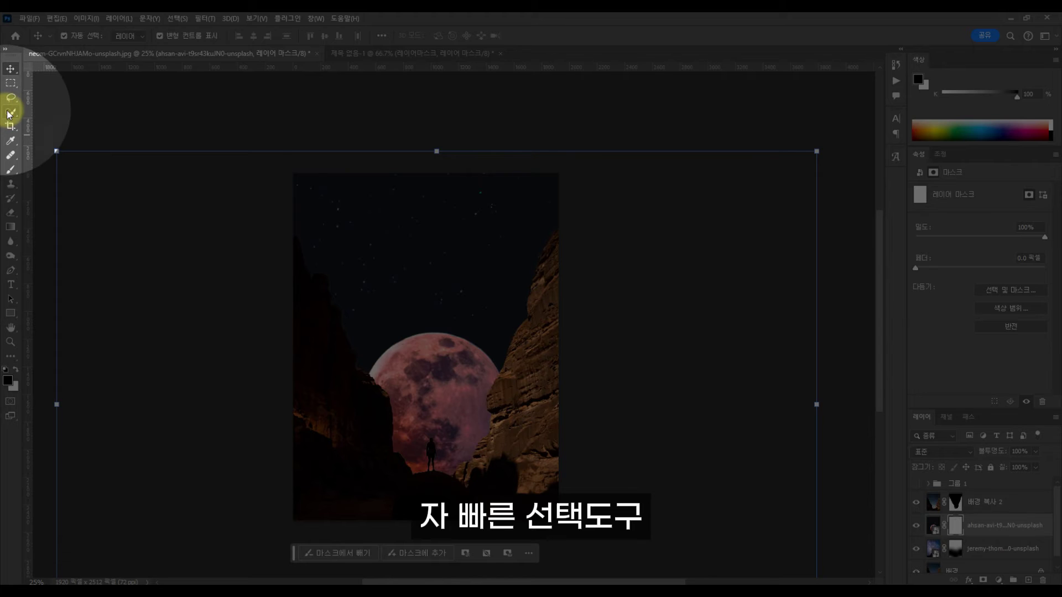
Quick-select the dark sky around the moon with a 900 px brush, fill it with black on the moon layer's mask and deselect
left_click(10, 113)
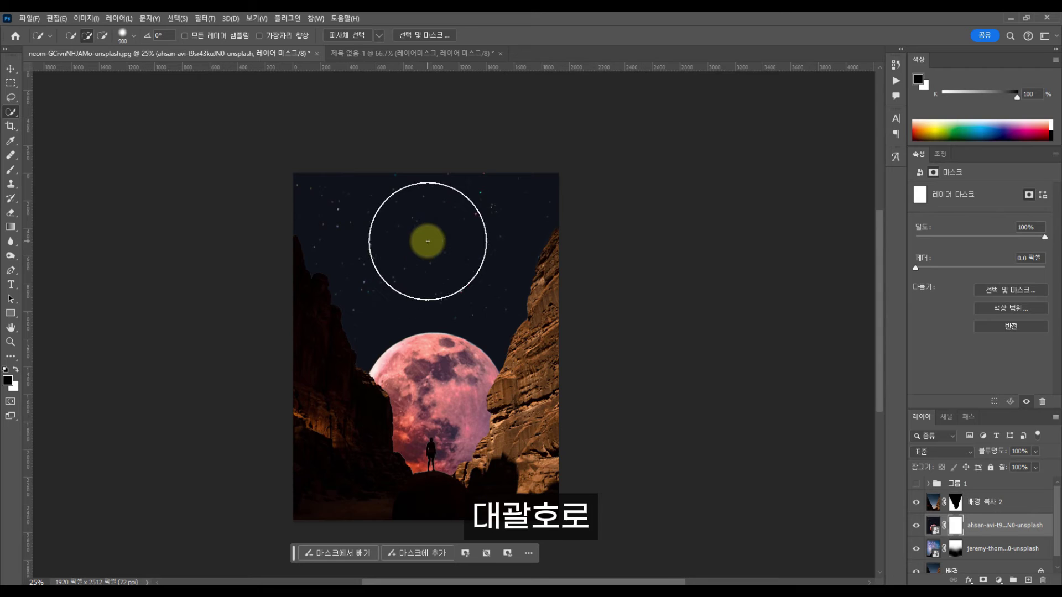
left_click(433, 224)
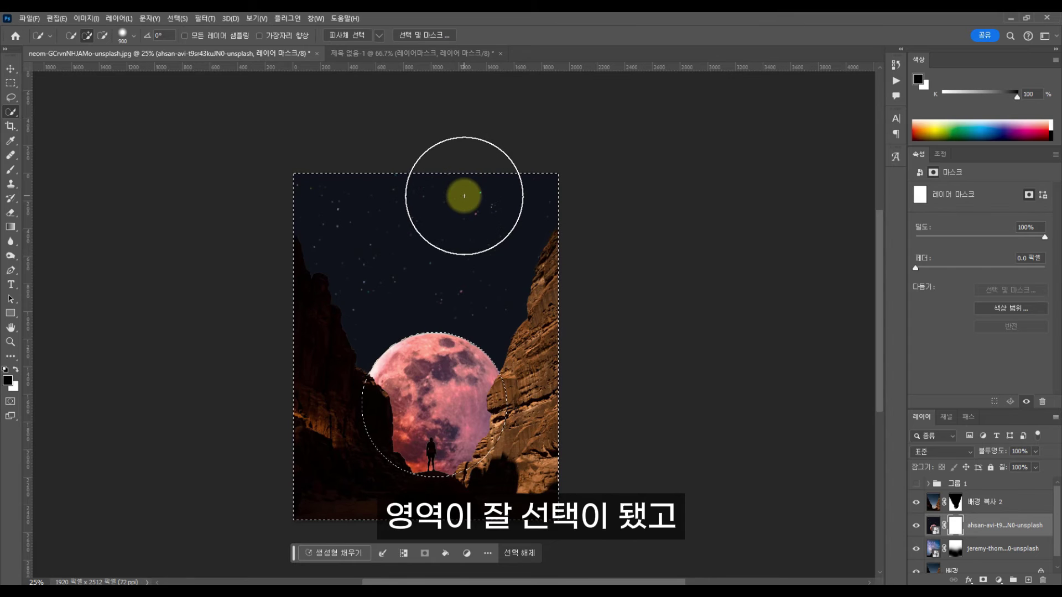
key("alt+BackSpace")
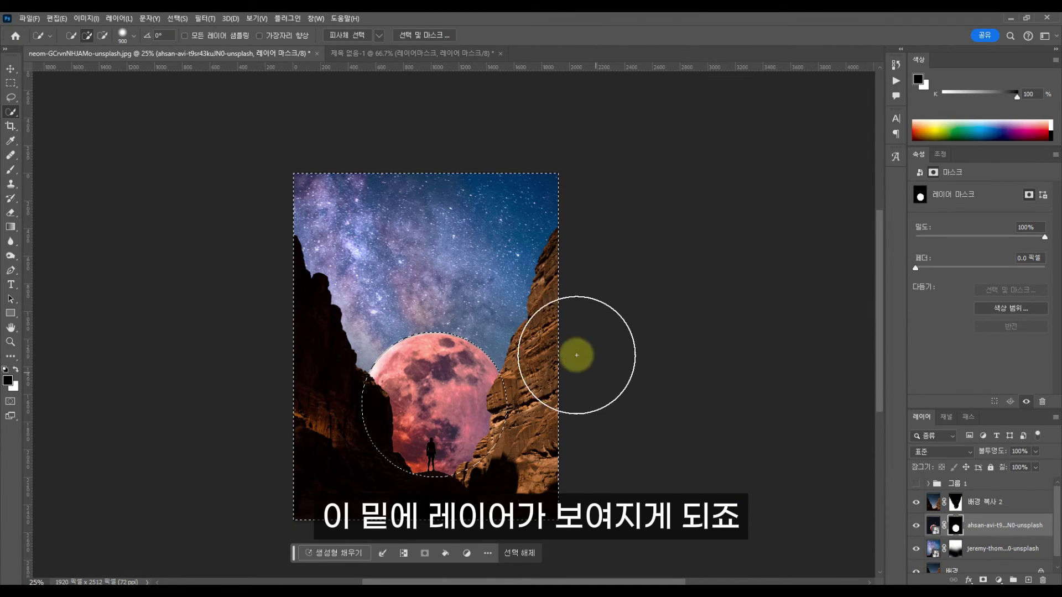
key("ctrl+d")
key("v")
left_click(654, 297)
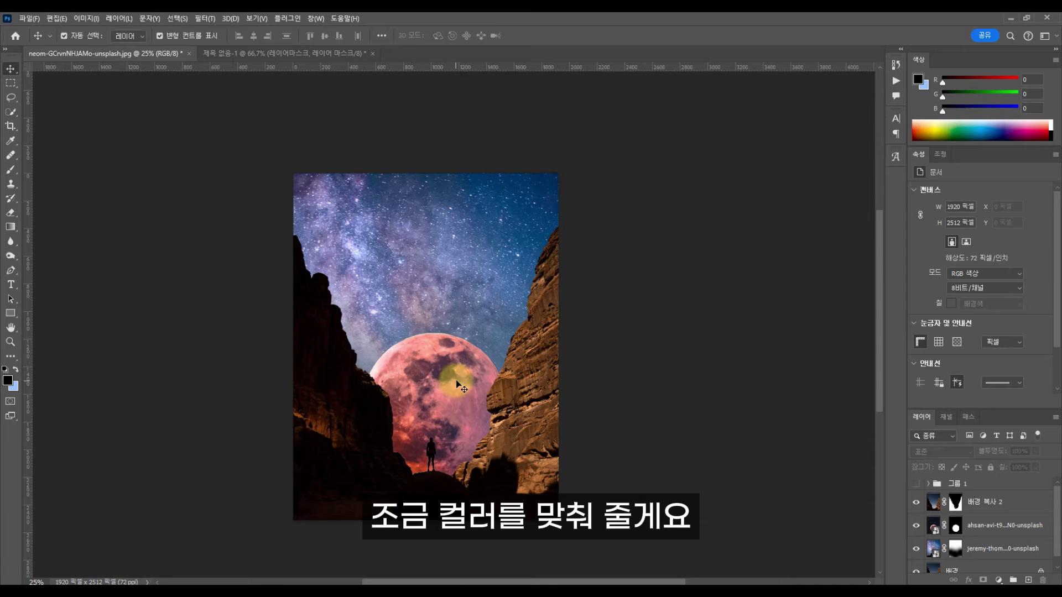
Apply Hue/Saturation to the Milky Way layer with hue +49, saturation -46 and lightness -33
left_click(463, 243)
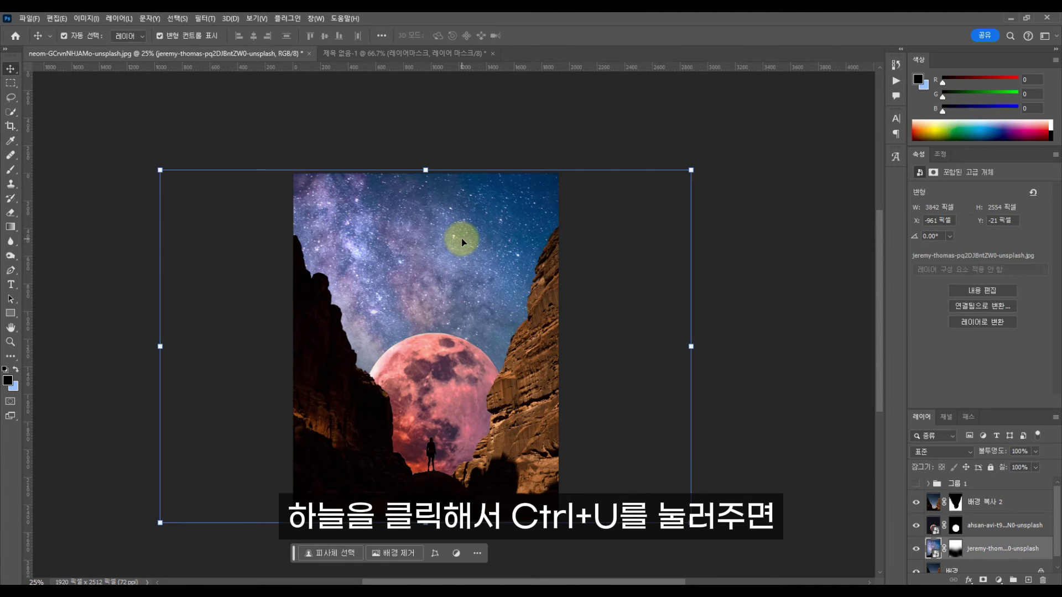
key("ctrl+u")
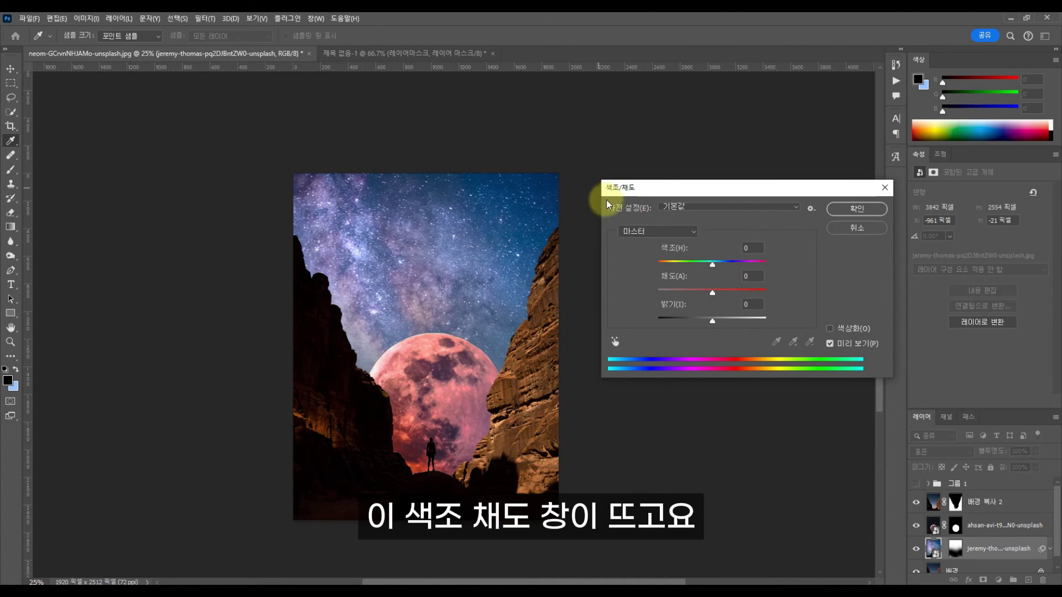
left_click_drag(668, 192, 603, 241)
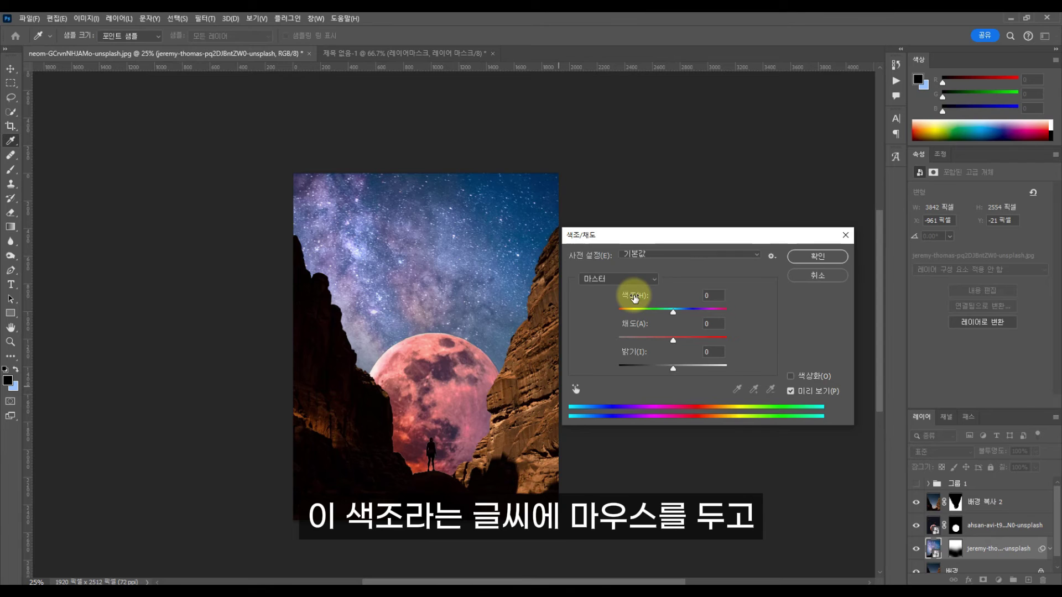
left_click_drag(634, 298, 634, 325)
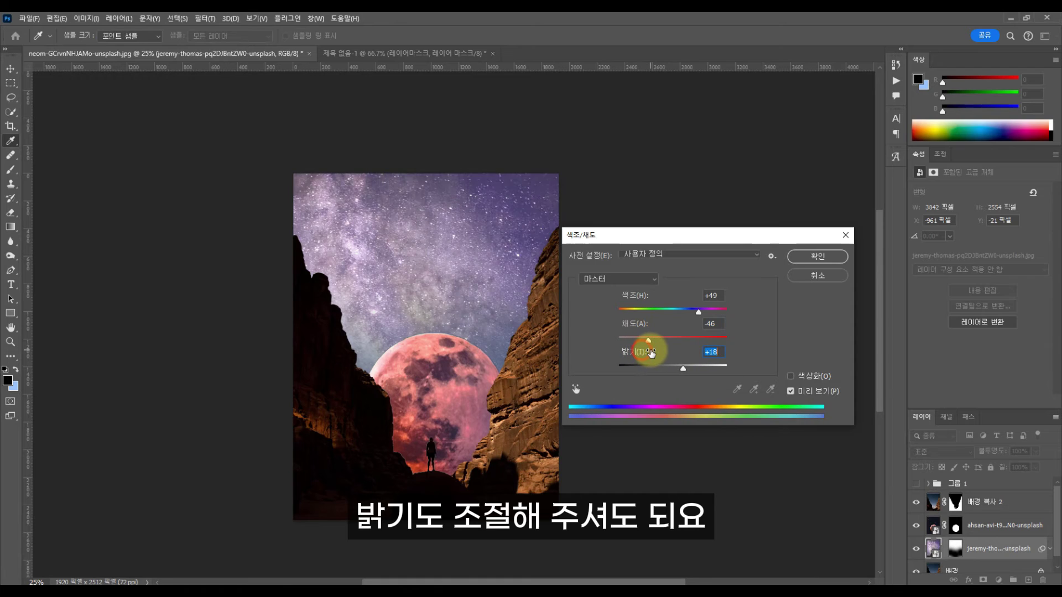
left_click_drag(645, 349, 630, 353)
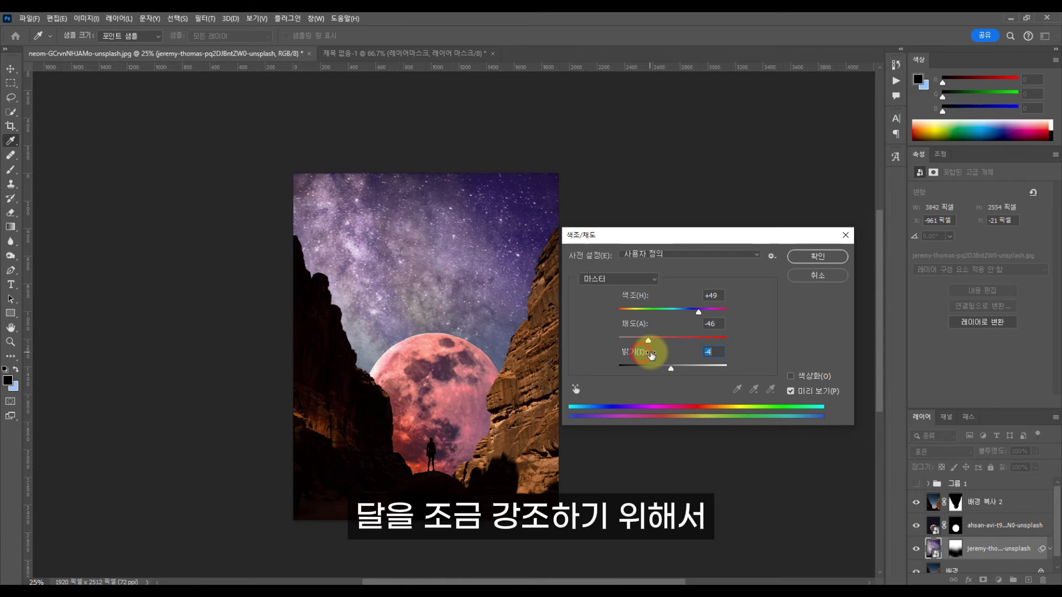
left_click_drag(642, 355, 635, 354)
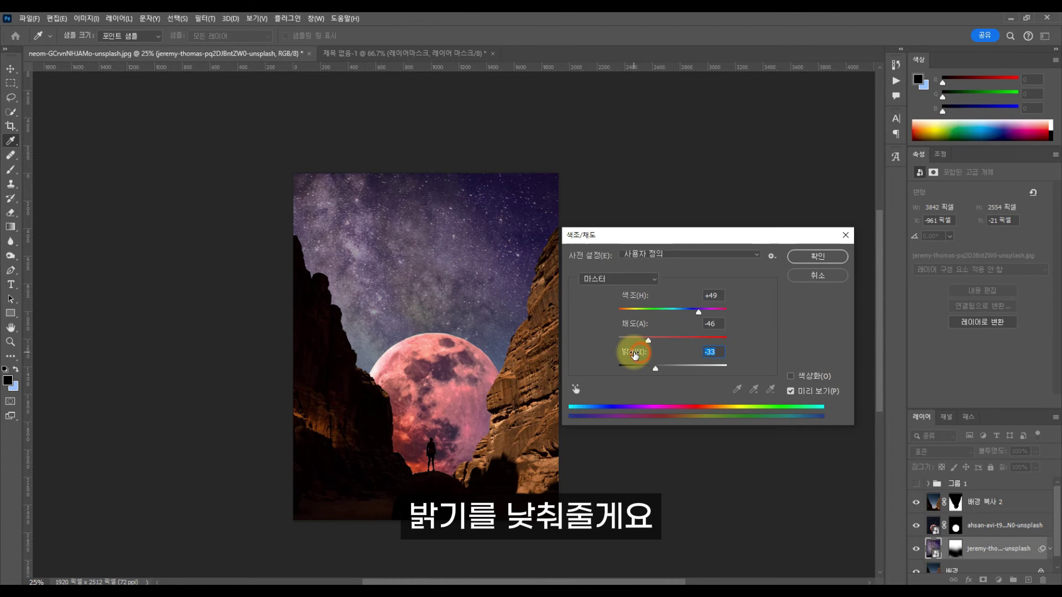
key("Return")
key("v")
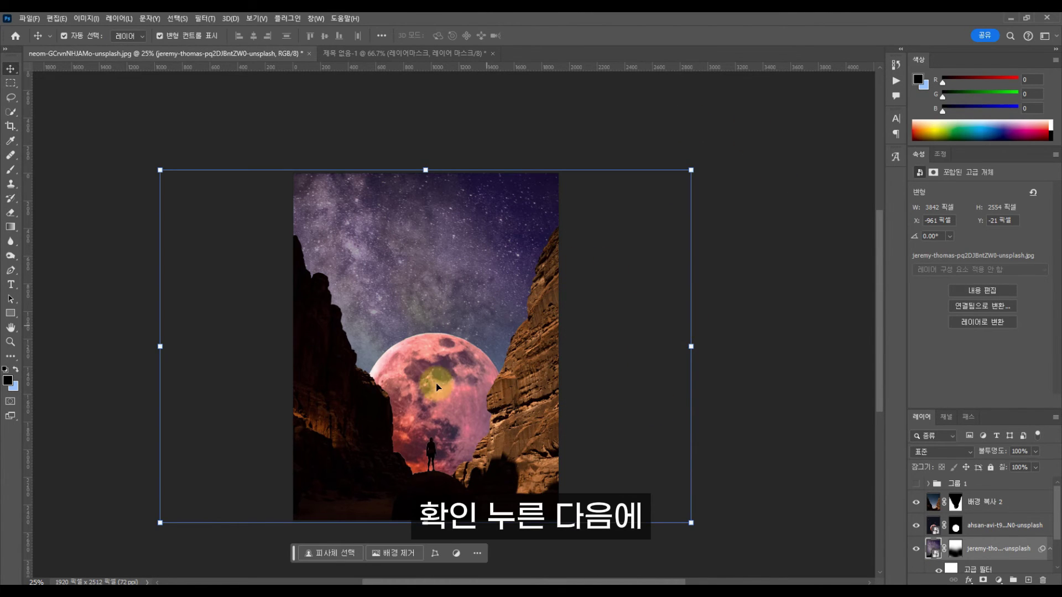
Set the moon layer's blend mode to 선형 닷지(추가)
left_click(439, 398)
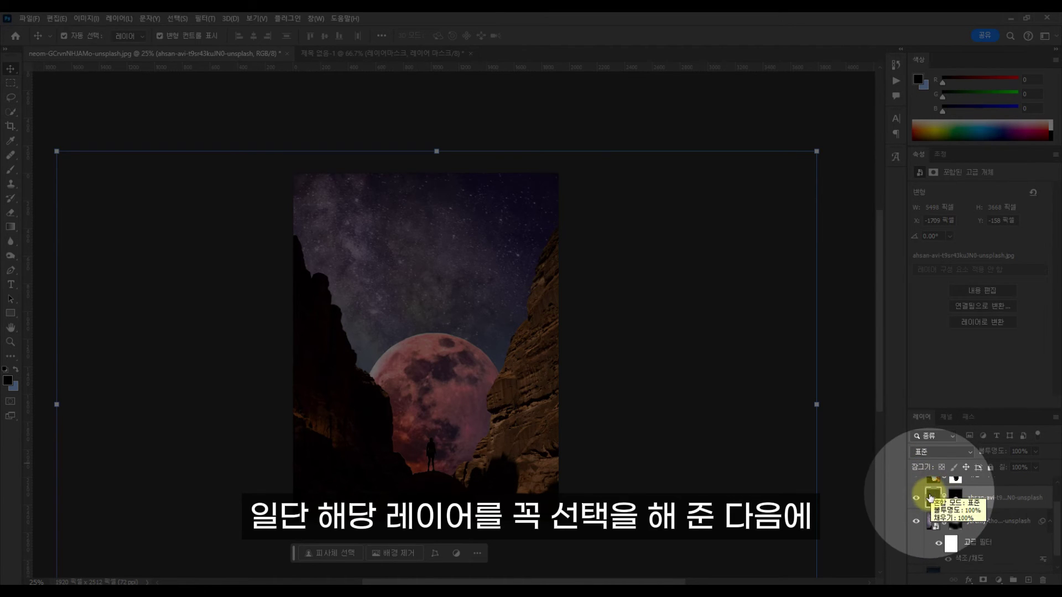
left_click(924, 454)
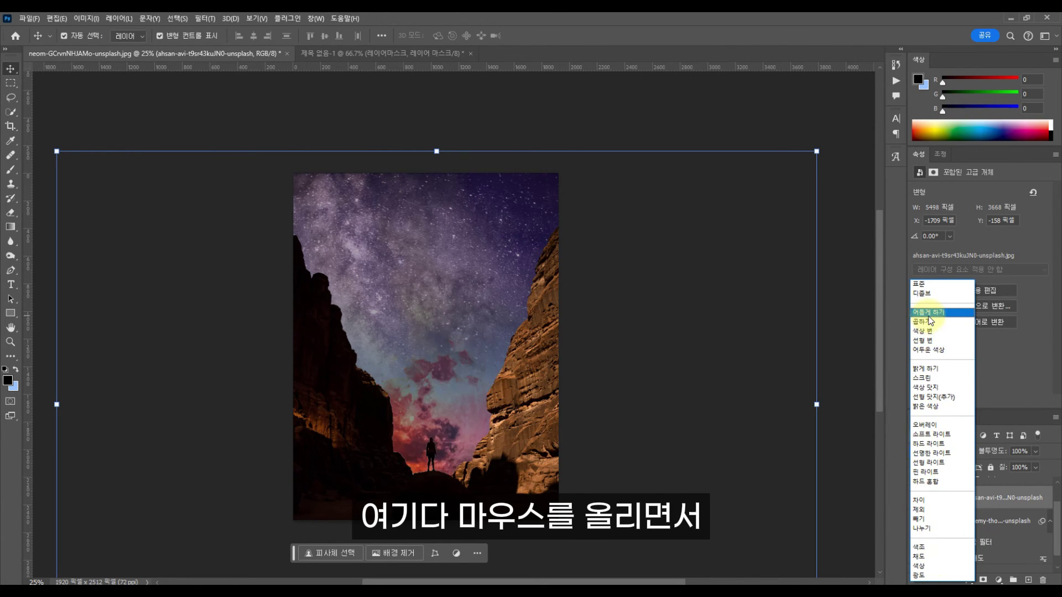
left_click(932, 397)
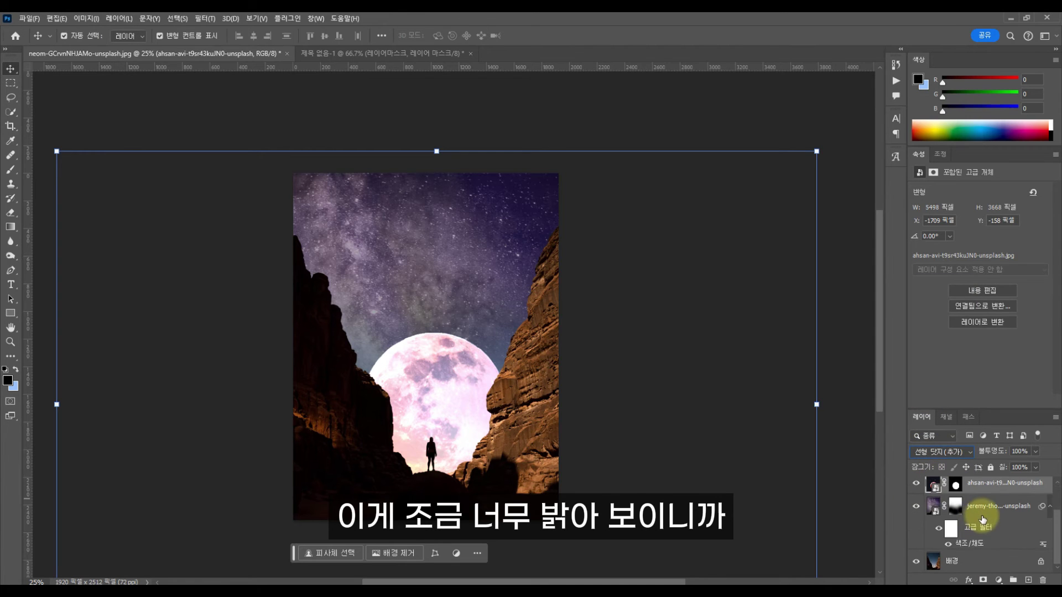
Duplicate the moon layer and give the copy the 표준 blend mode with 47% opacity
key("ctrl")
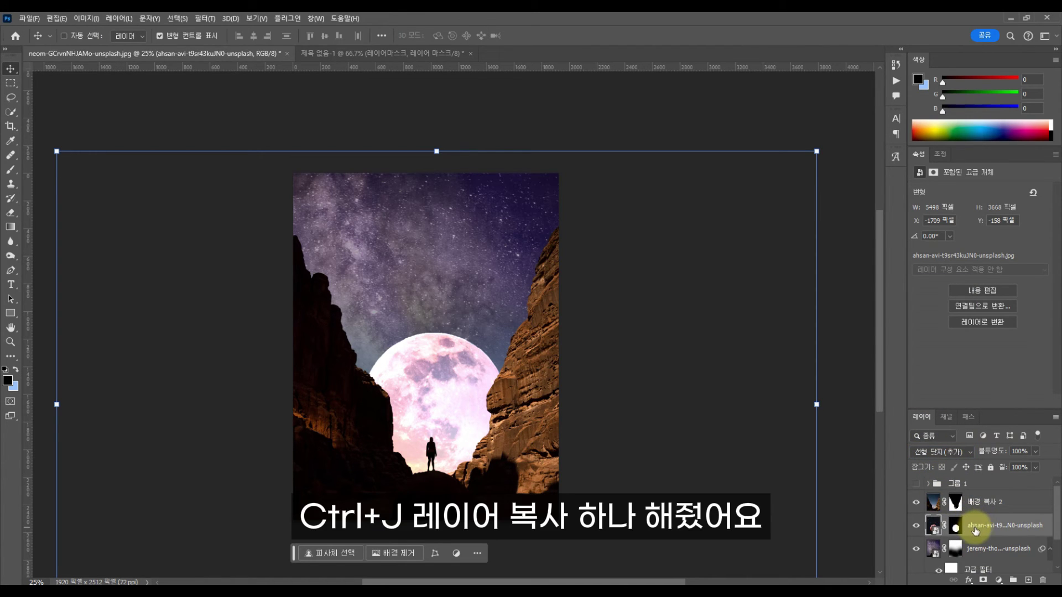
key("ctrl+j")
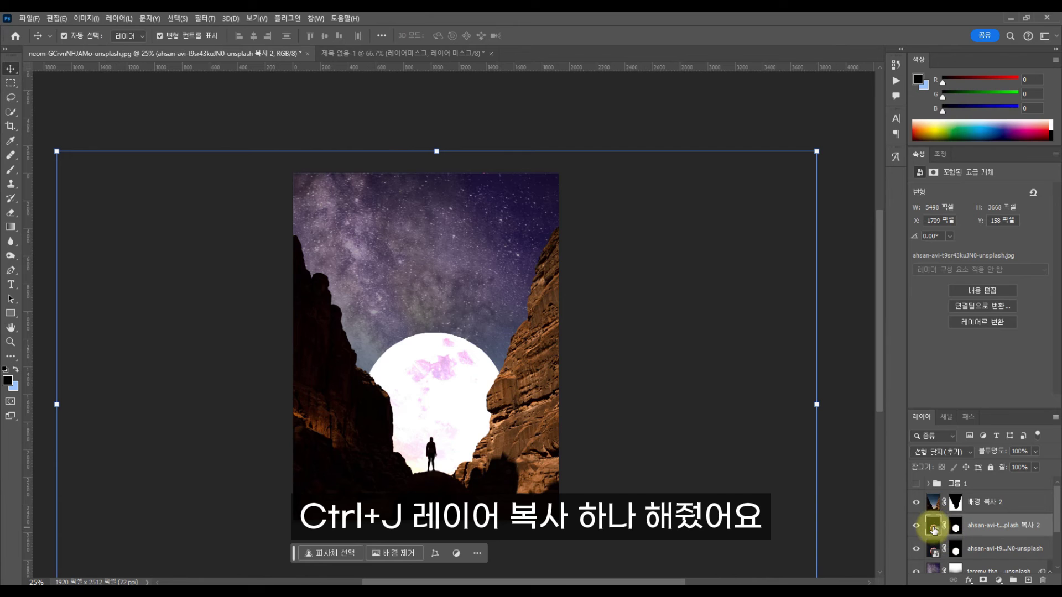
left_click(943, 452)
left_click(944, 285)
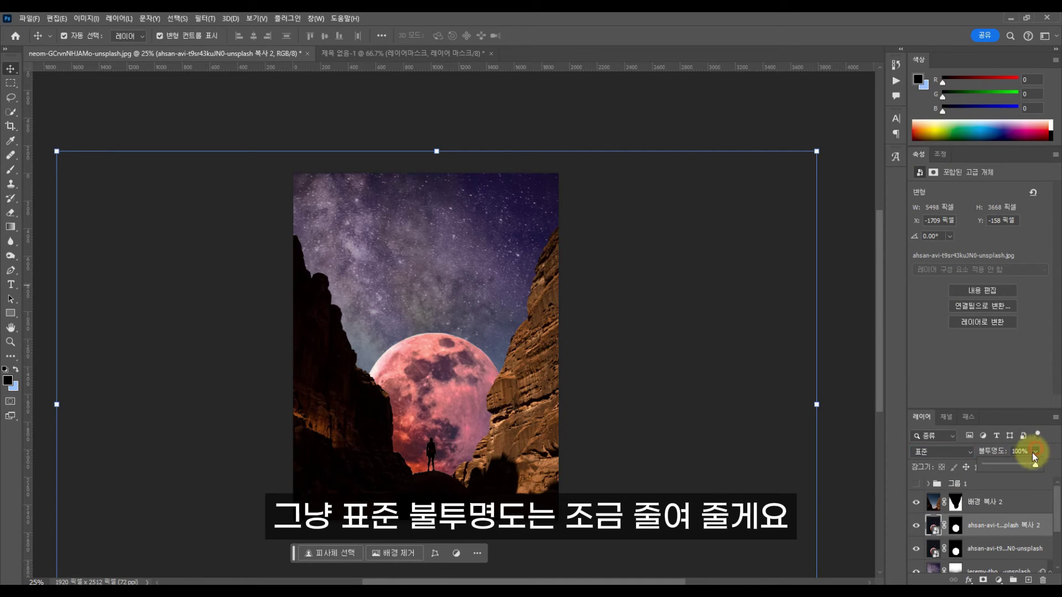
left_click_drag(1007, 464, 1008, 466)
Set the moon copy's opacity to 64%, leaving the original moon layer beneath it in its own blend mode
left_click(974, 548)
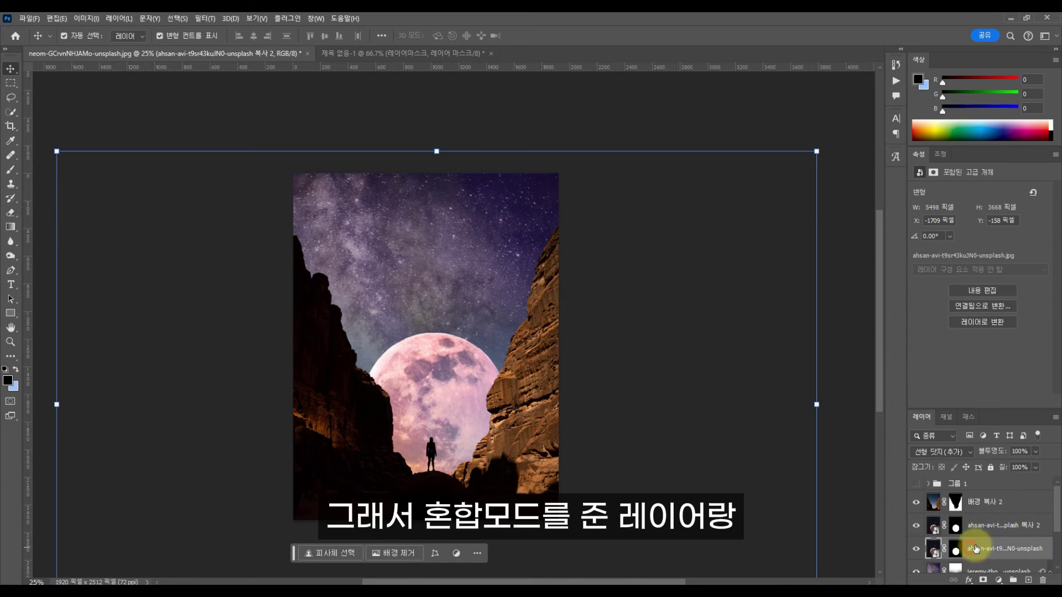
left_click(986, 525)
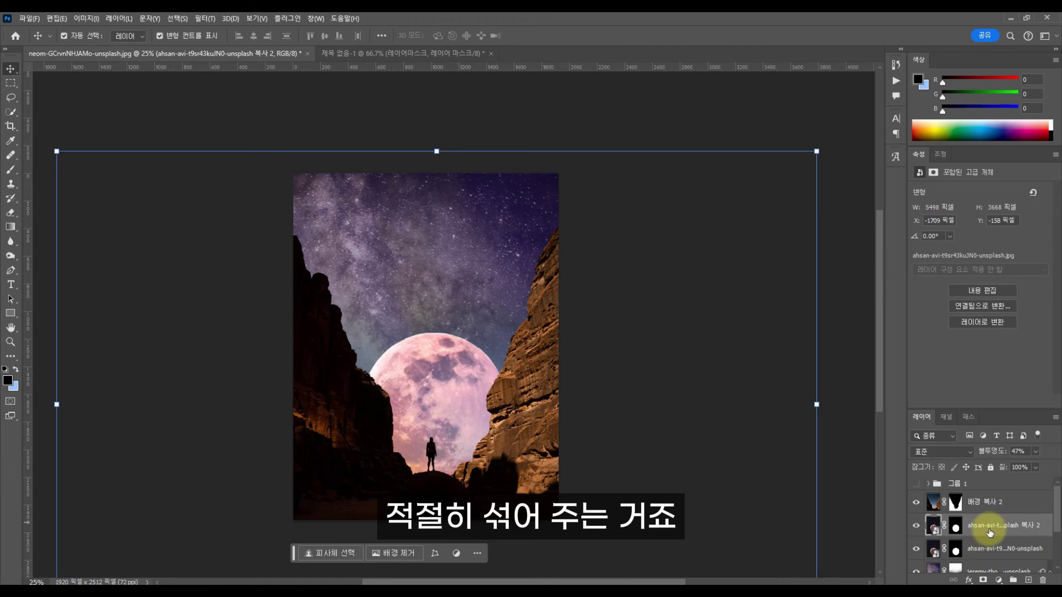
key("6")
key("4")
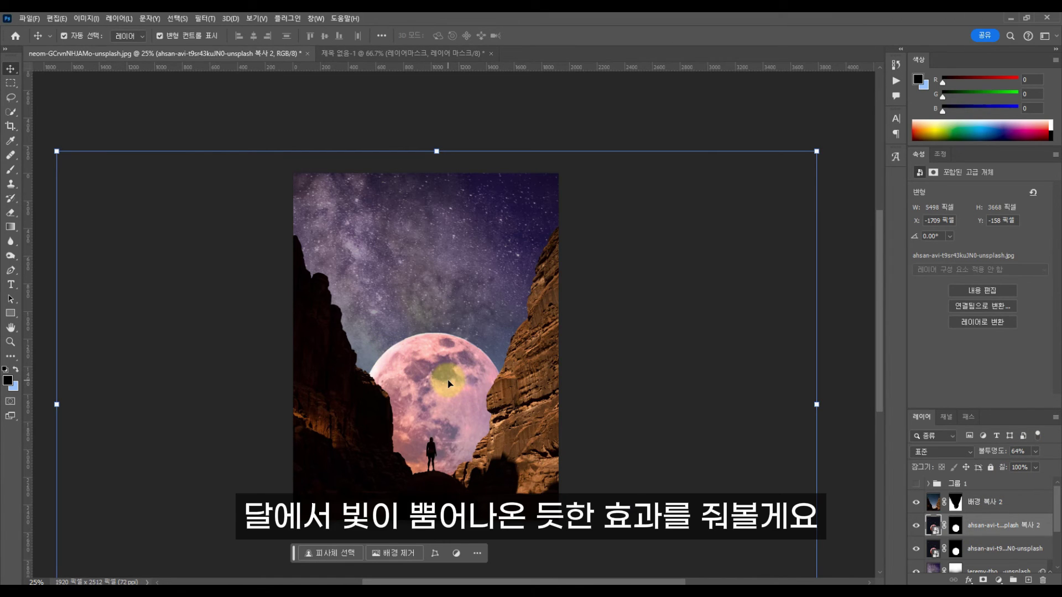
Add a pink (ffbceb) 외부 광선 effect to the original moon layer with 71% opacity and 24 px size
left_click(942, 547)
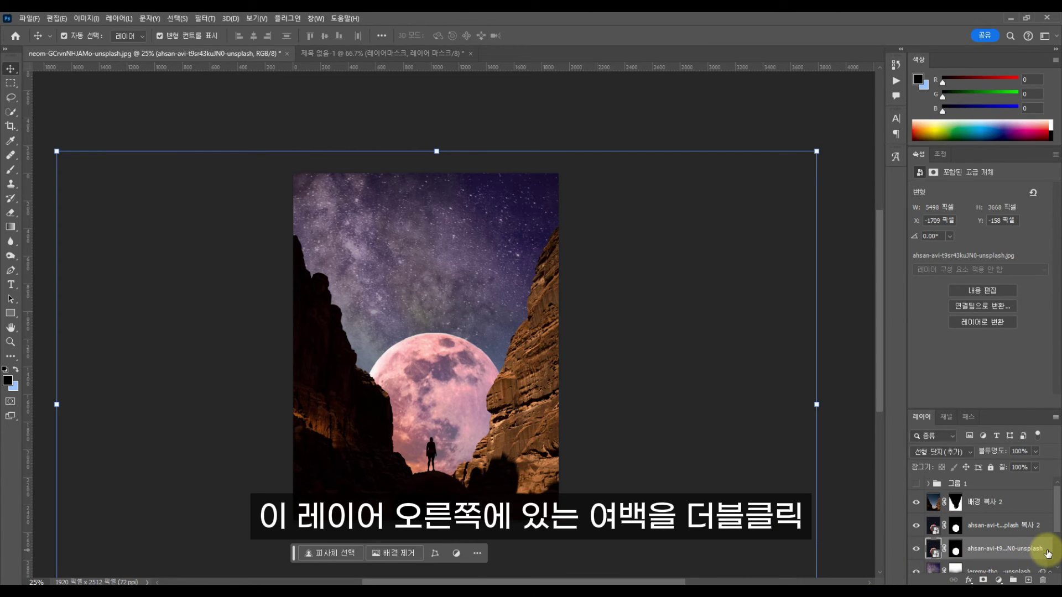
double_click(1047, 551)
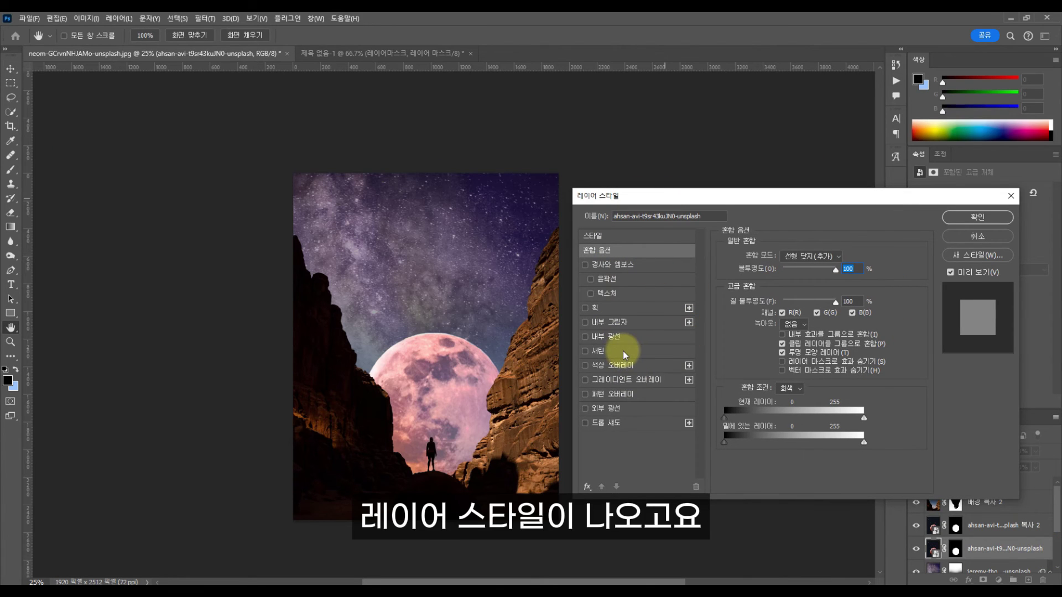
left_click(614, 413)
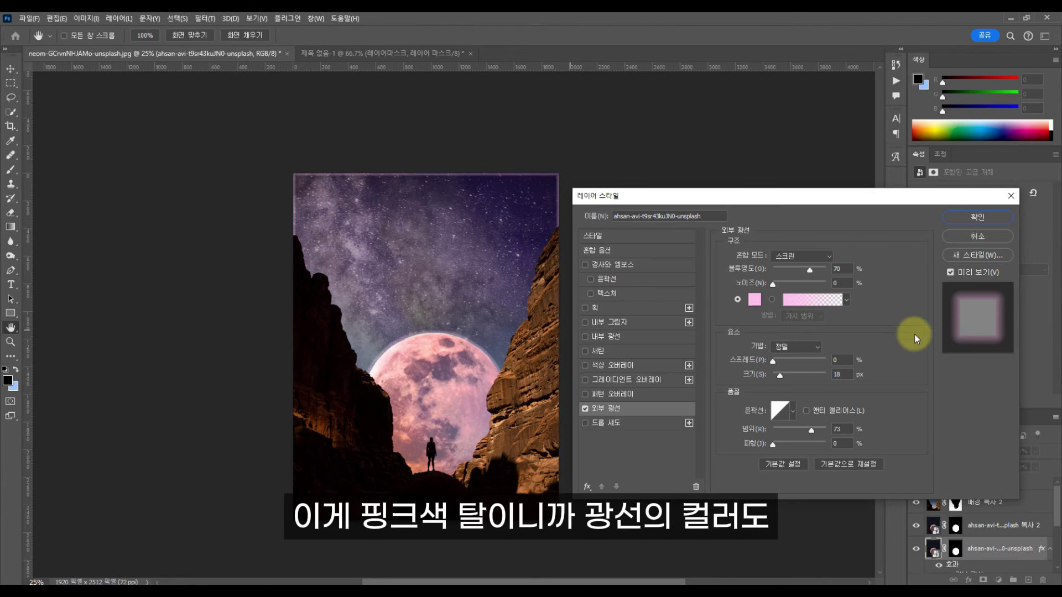
left_click(756, 302)
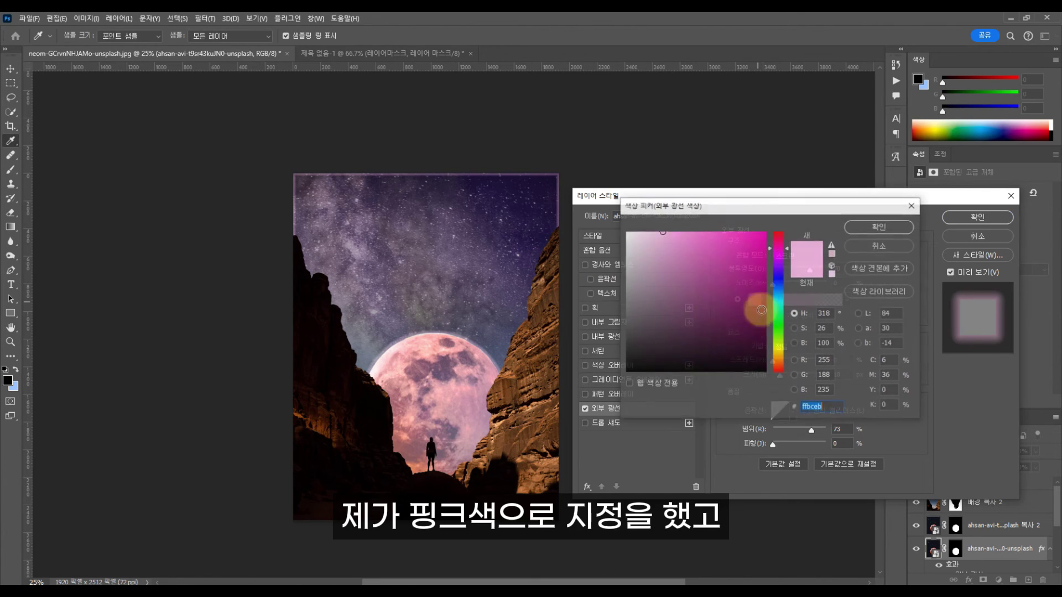
left_click(879, 226)
left_click_drag(803, 271, 810, 270)
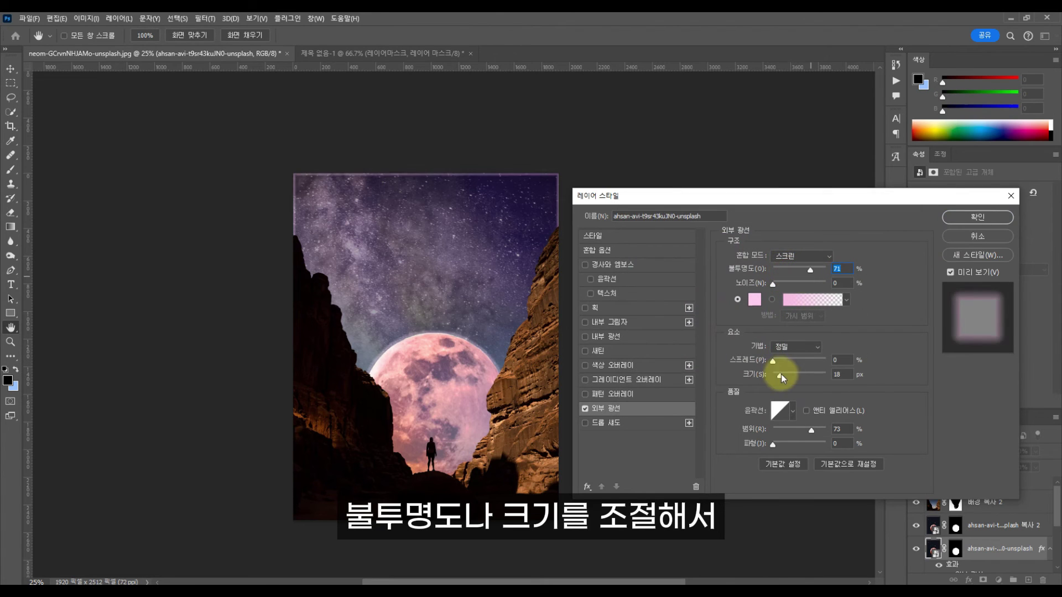
mouse_move(780, 375)
left_mouse_down()
mouse_move(797, 376)
mouse_move(785, 377)
left_mouse_up()
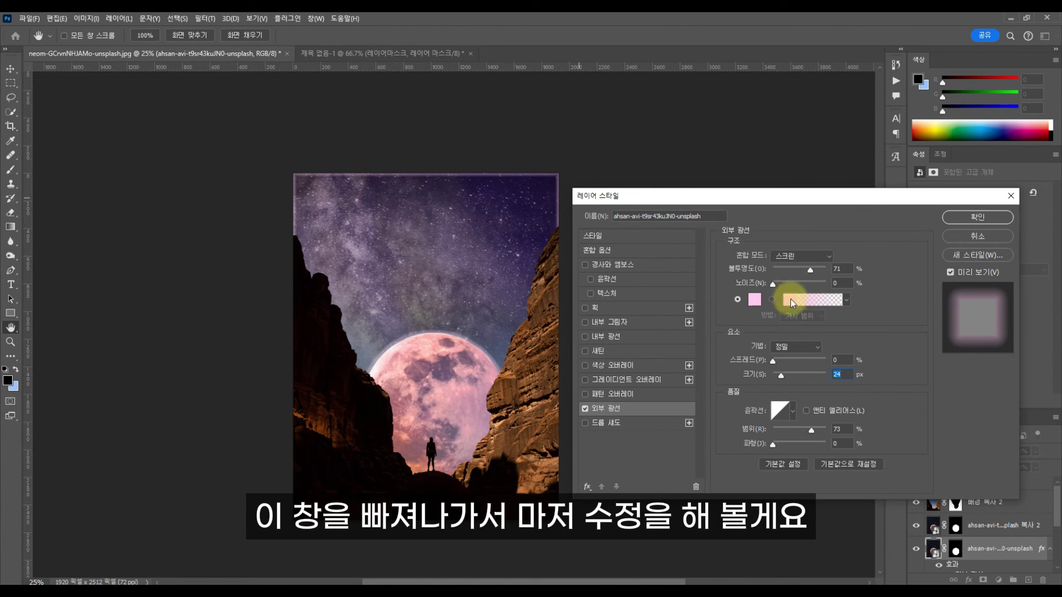
left_click(976, 216)
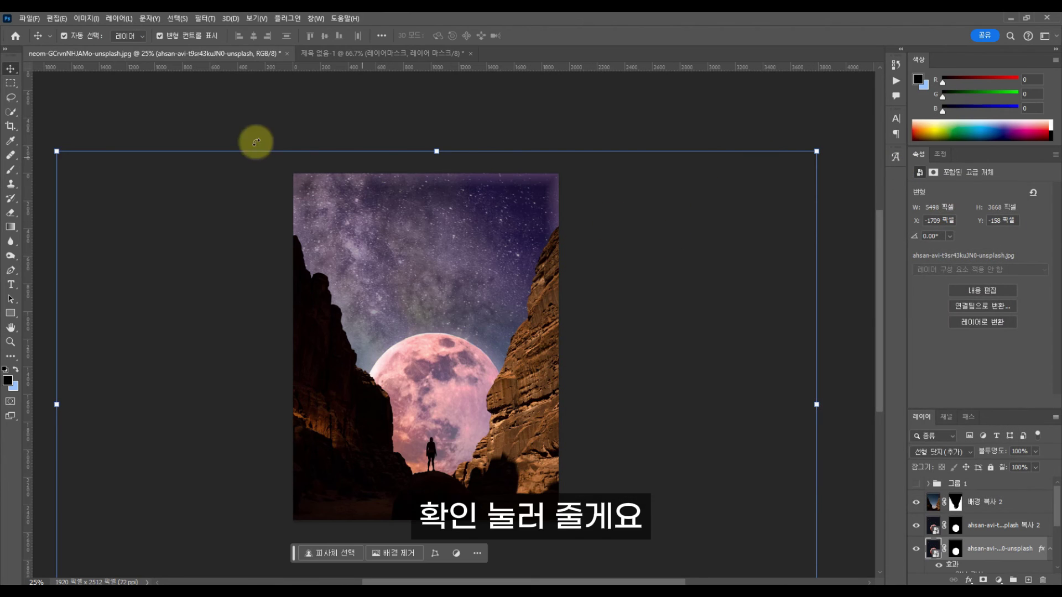
Brush out the glow along the canvas edges on the original moon layer's mask, enlarge the brush to 1400 px, and deselect the layer
key("b")
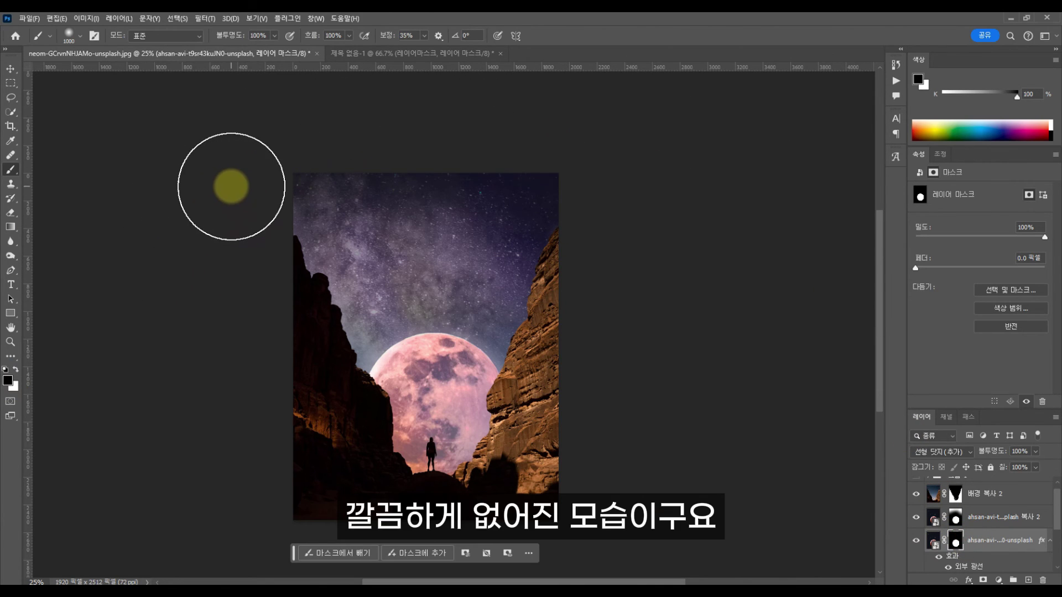
key("bracketright")
key("bracketright")
key("bracketright")
key("bracketright")
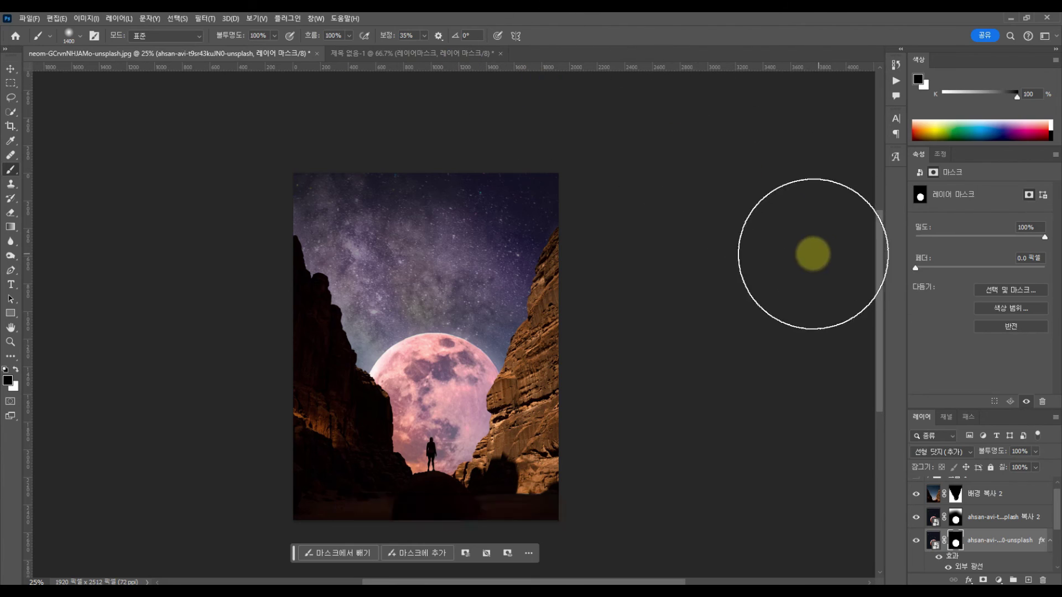
key("v")
left_click(811, 251)
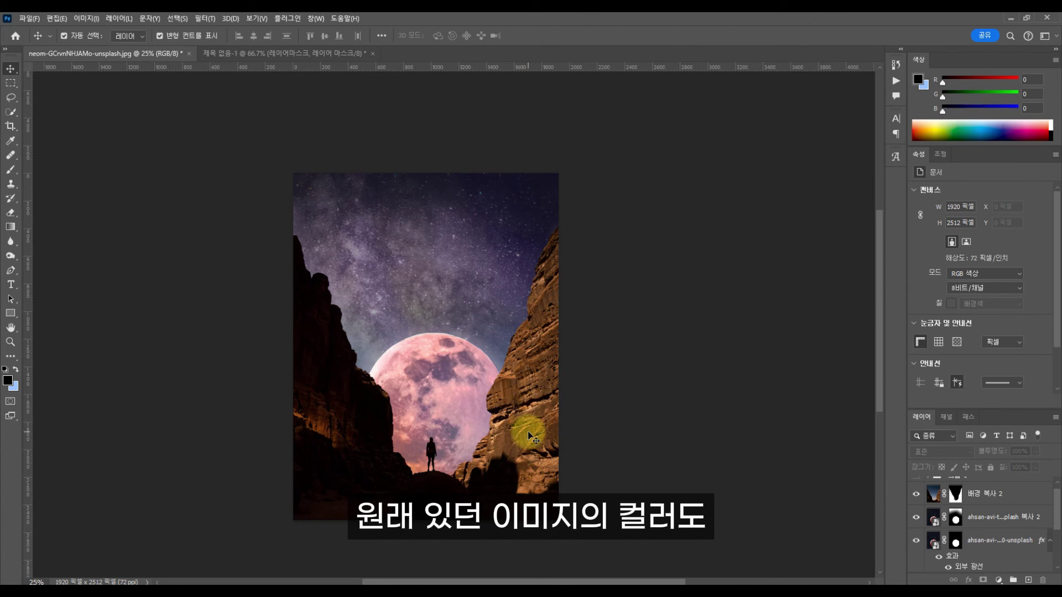
Apply Hue/Saturation to the 배경 복사 2 canyon layer with hue -19, saturation -37 and lightness -23
left_click(527, 441)
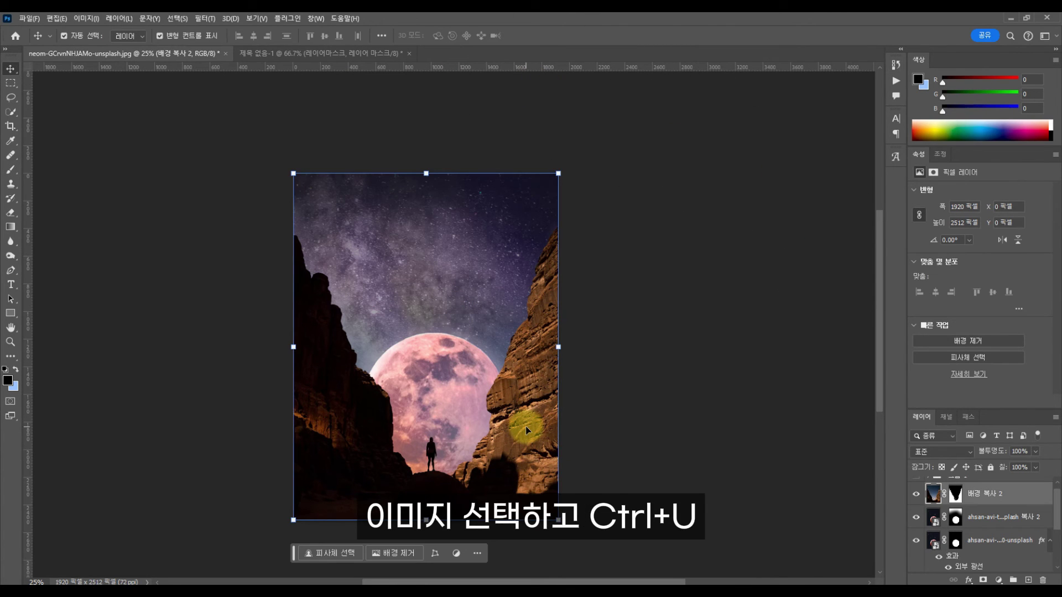
key("ctrl+u")
left_click_drag(719, 267, 711, 265)
left_click_drag(723, 320, 723, 291)
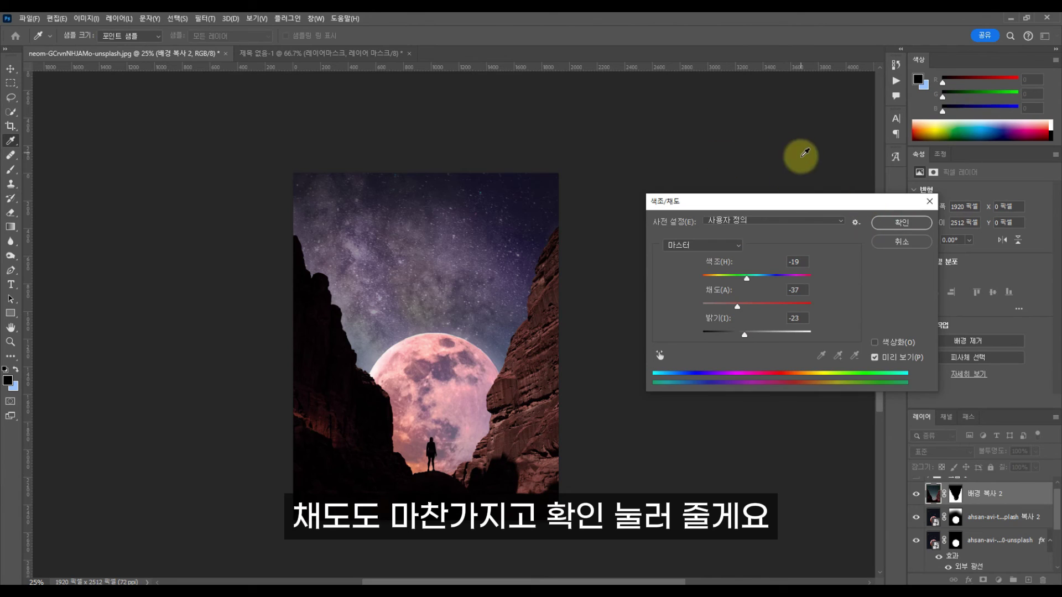
left_click(888, 222)
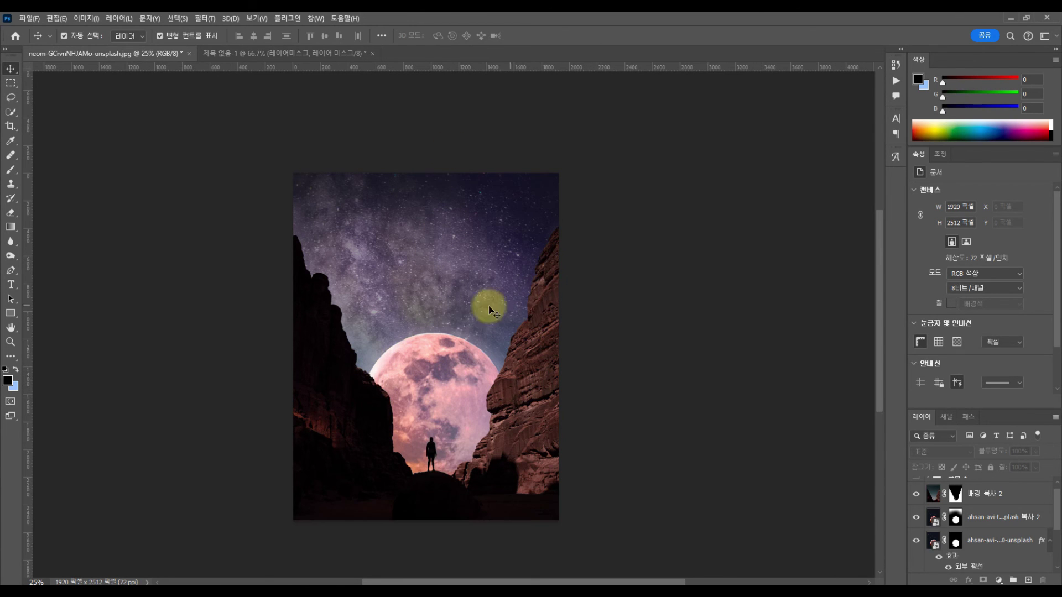
Open the 배경 복사 2 layer mask for refinement and show it in the 오버레이 view at 69% opacity
key("ctrl+plus")
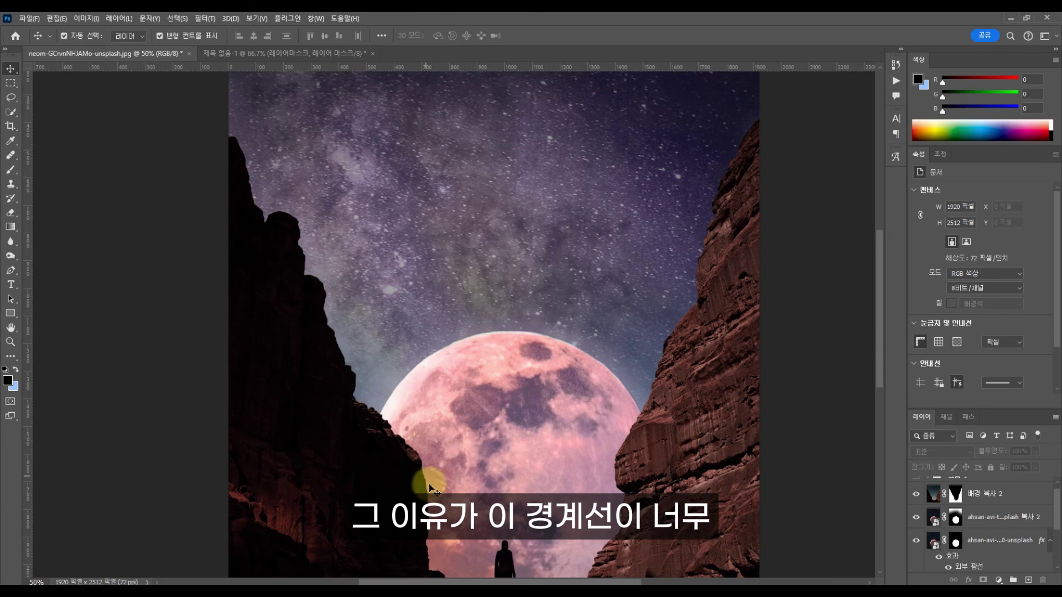
left_click_drag(577, 436, 552, 305)
left_click_drag(674, 227, 642, 363)
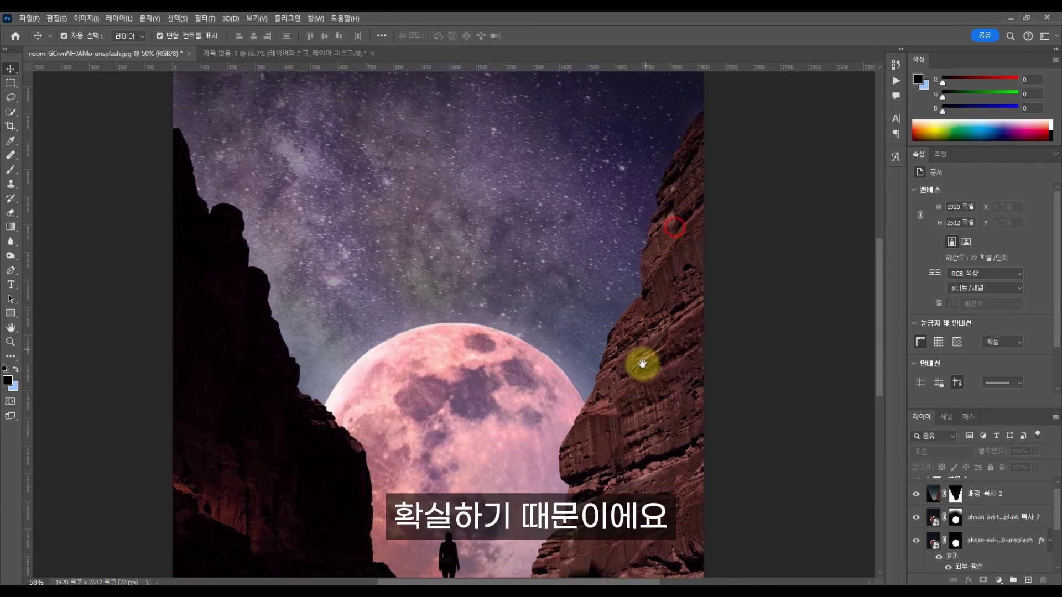
key("ctrl+minus")
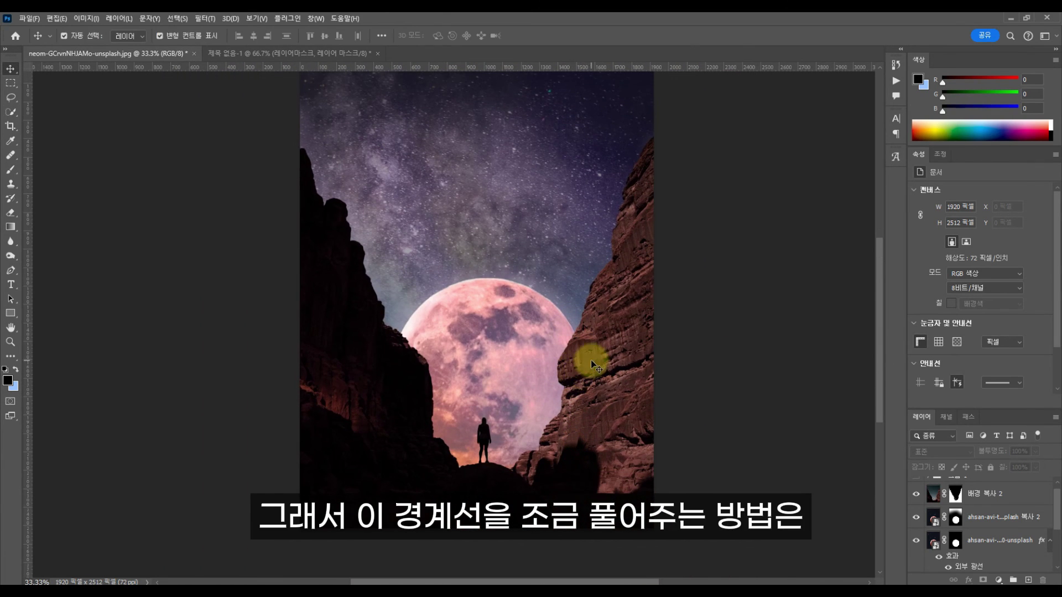
left_click(947, 502)
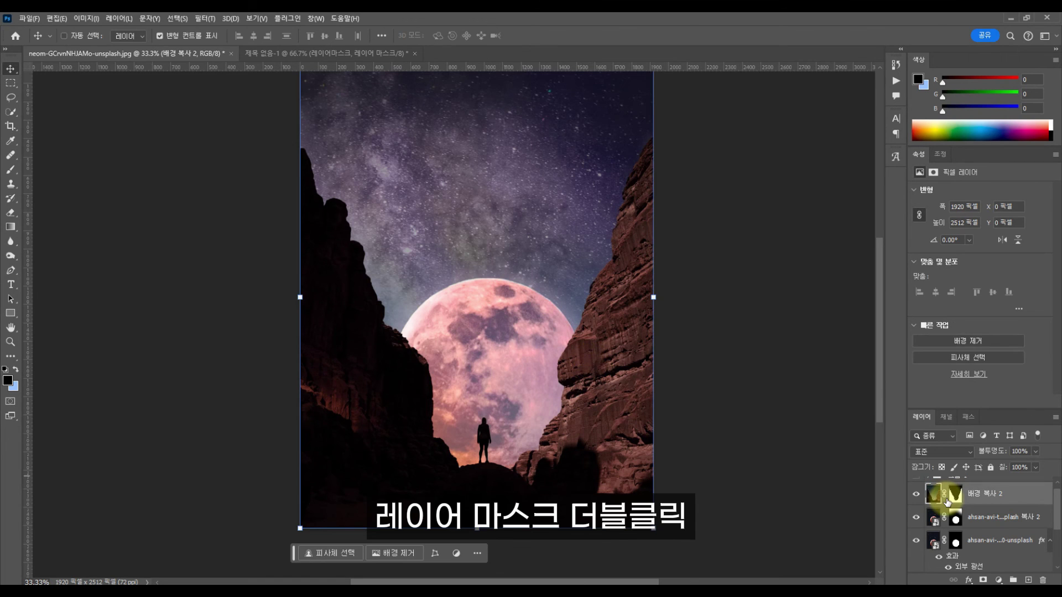
double_click(956, 496)
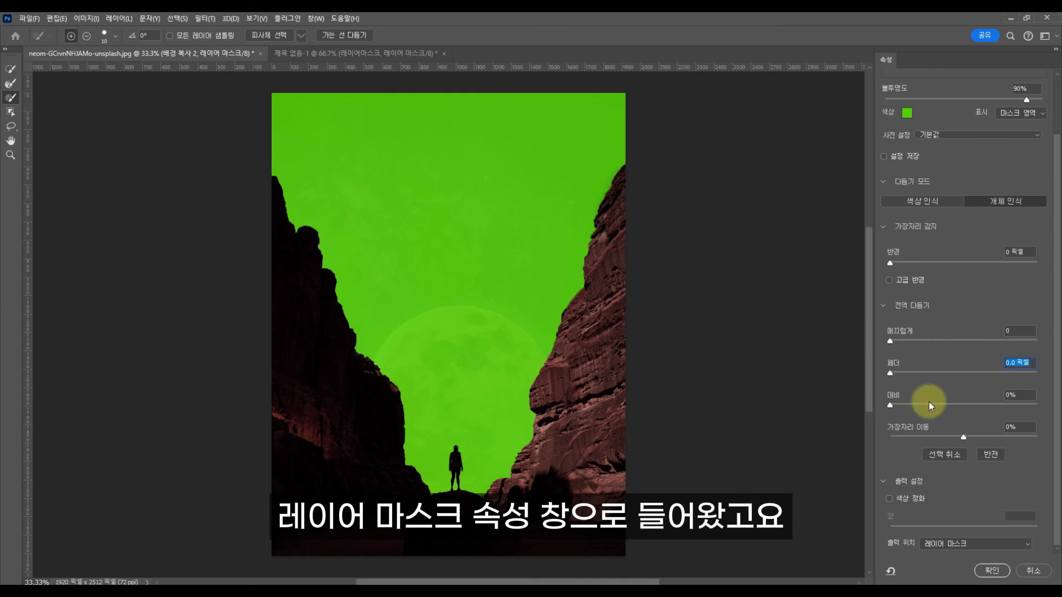
scroll(976, 127, "up", 2)
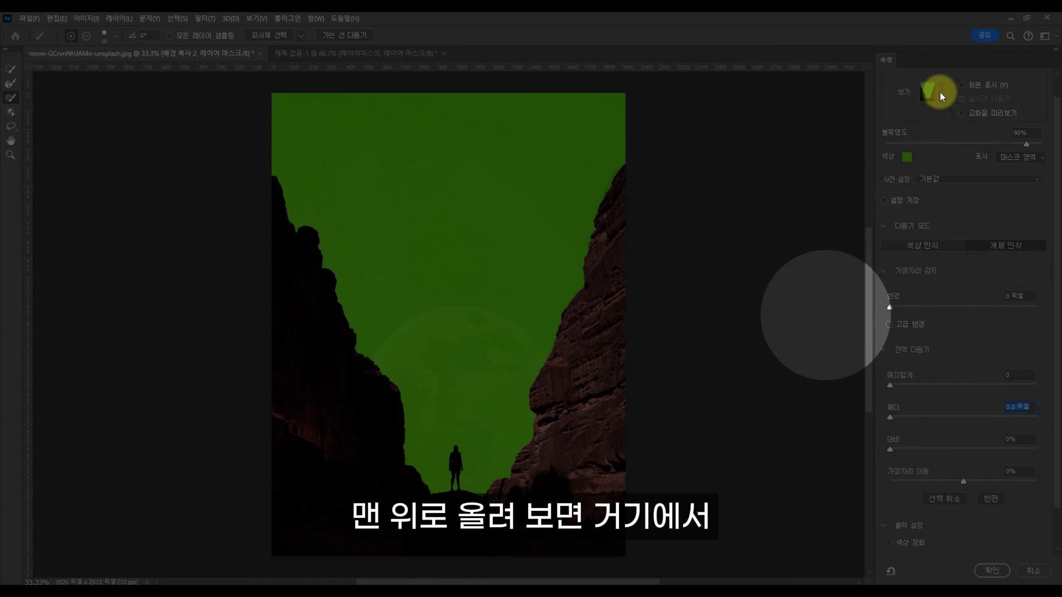
left_click(940, 92)
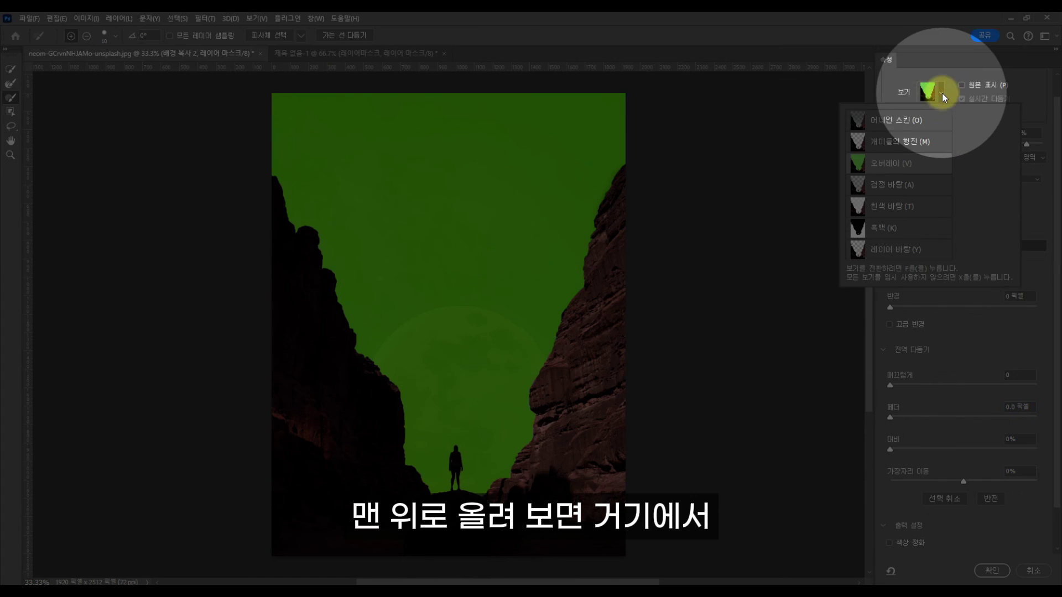
left_click(882, 167)
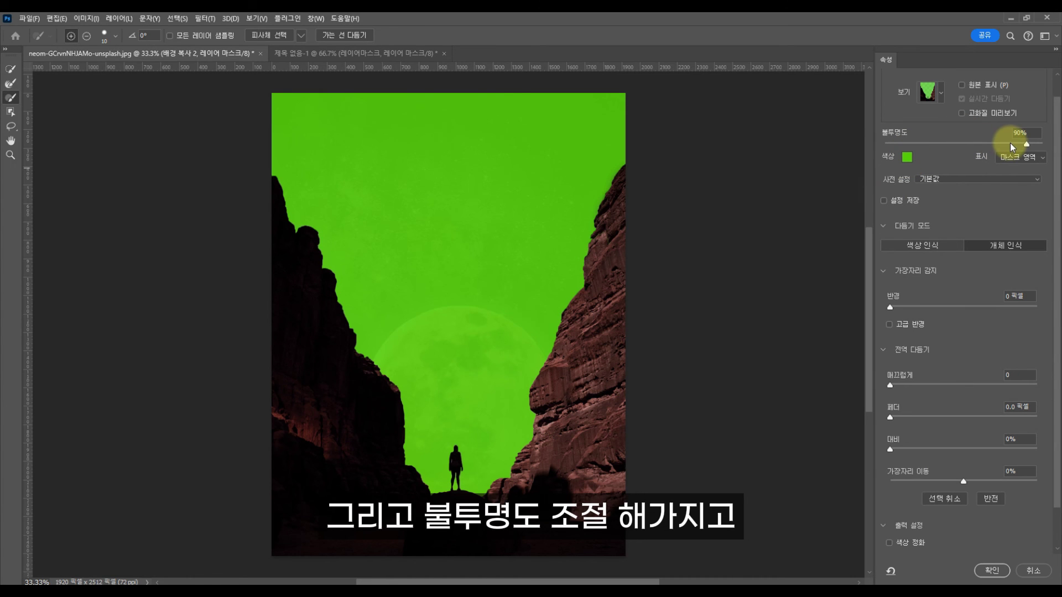
mouse_move(1014, 144)
left_mouse_down()
mouse_move(984, 144)
mouse_move(993, 146)
left_mouse_up()
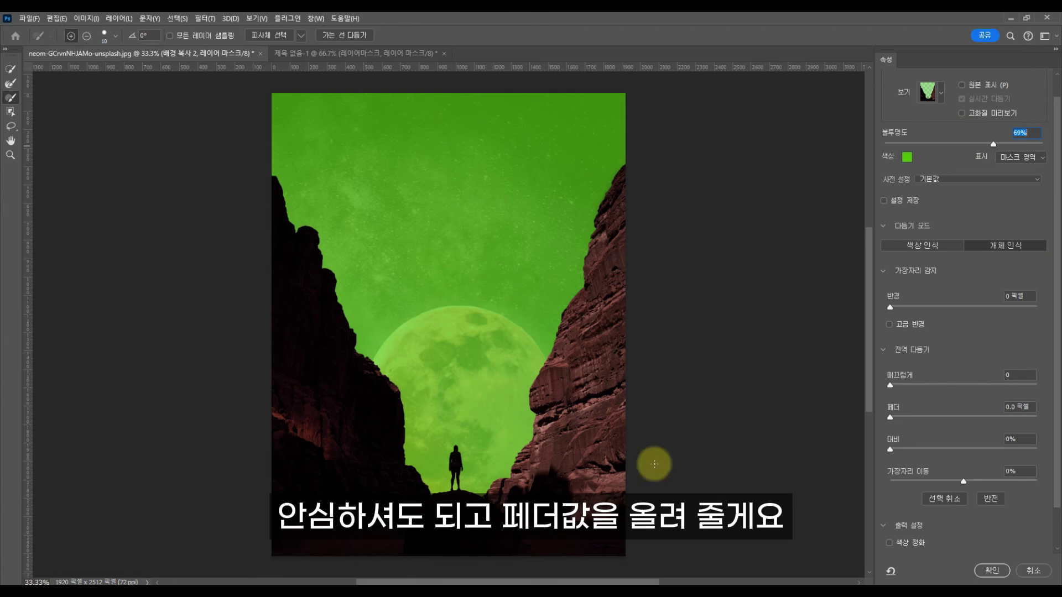
Feather the canyon mask's edge by 8.8 px and apply the refinement to the layer mask
scroll(896, 362, "down", 2)
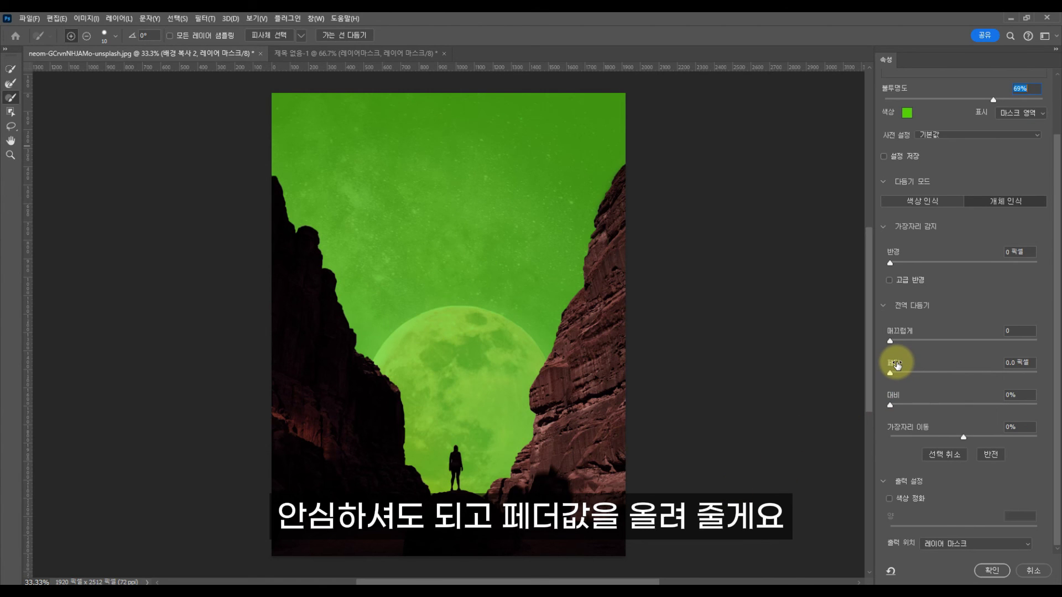
left_click_drag(896, 365, 940, 365)
scroll(533, 379, "up", 3)
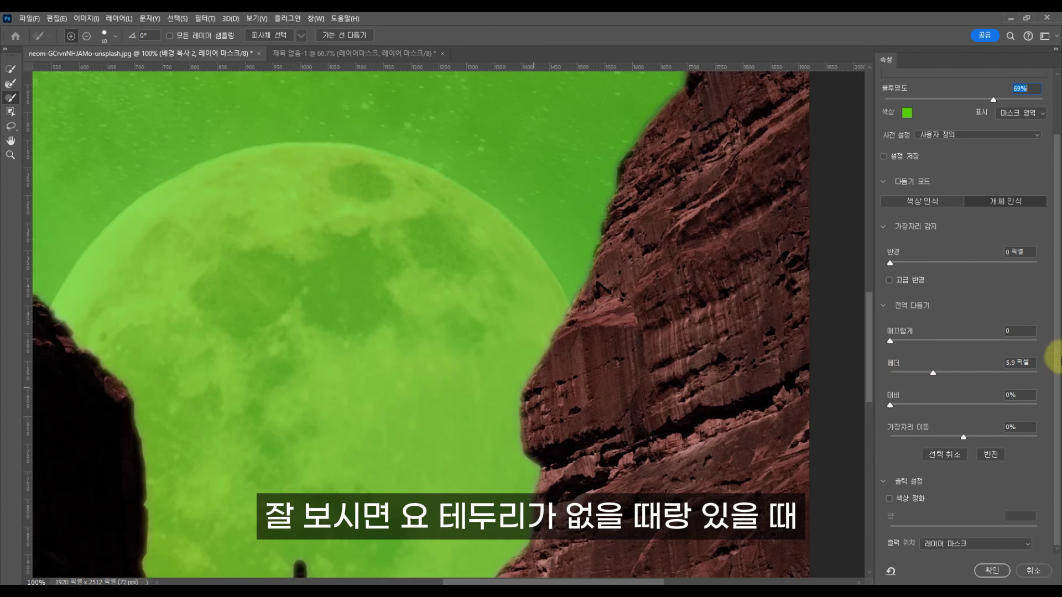
mouse_move(934, 374)
left_mouse_down()
mouse_move(868, 364)
mouse_move(922, 361)
mouse_move(954, 374)
mouse_move(944, 370)
left_mouse_up()
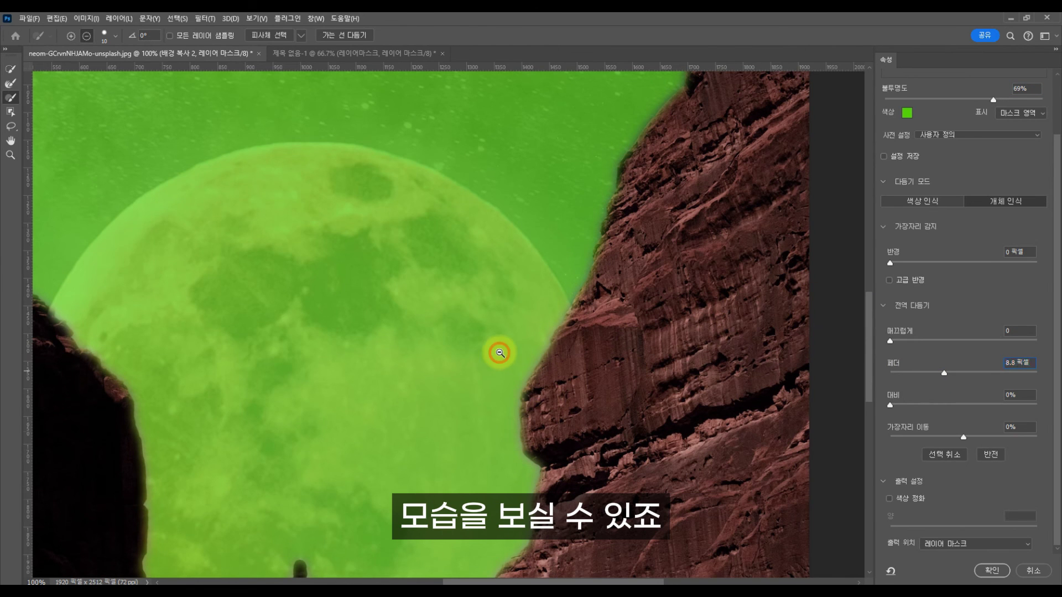
scroll(498, 354, "down", 3)
left_click(992, 570)
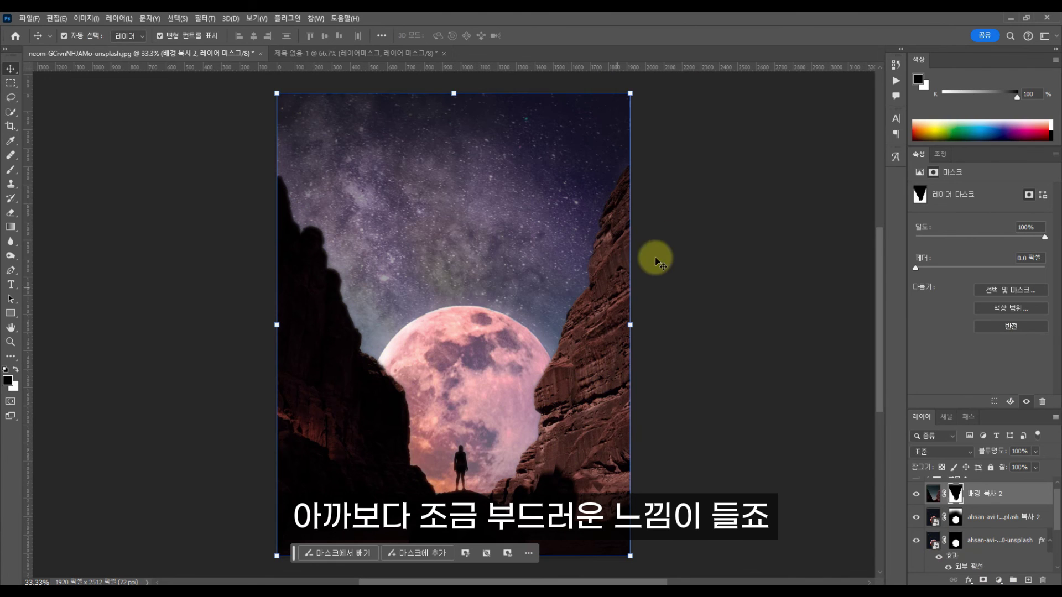
Feather the layer mask edge of the 복사 2 moon layer by 4.2 px and apply the refinement to the layer mask
left_click(469, 371)
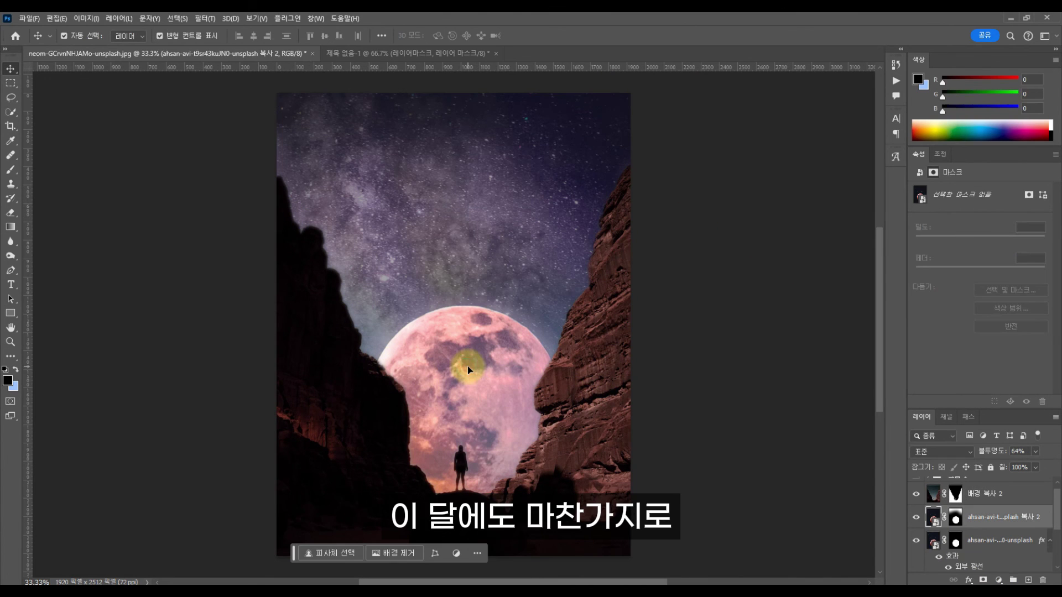
double_click(954, 518)
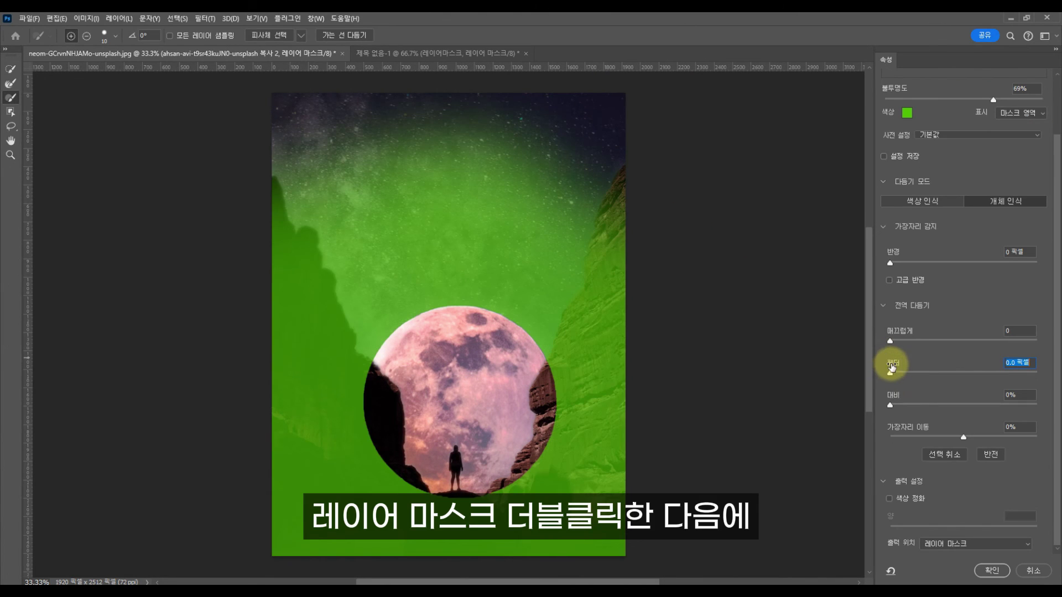
left_click_drag(892, 367, 922, 370)
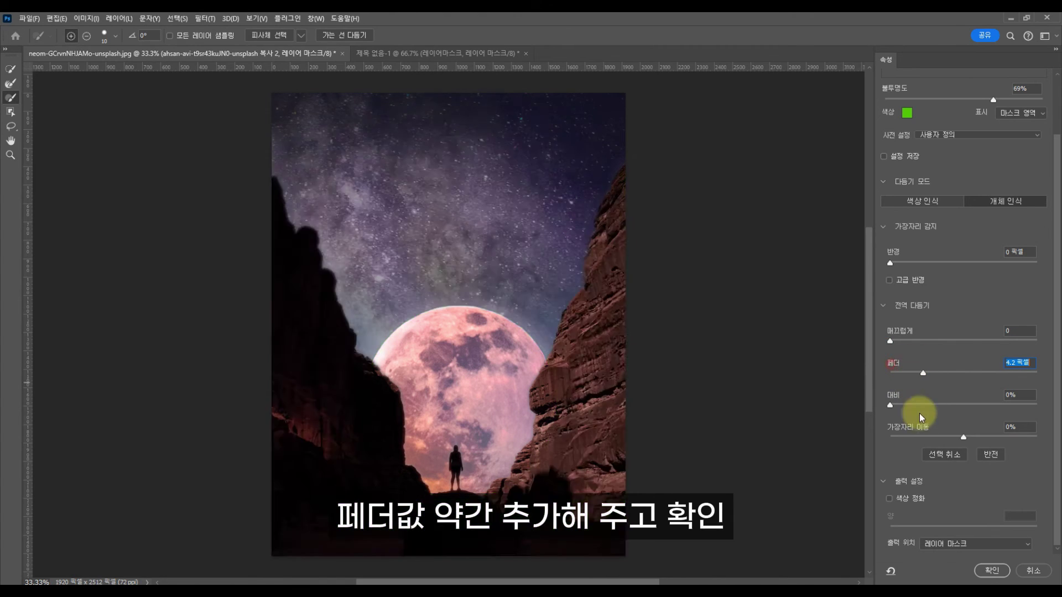
left_click(992, 570)
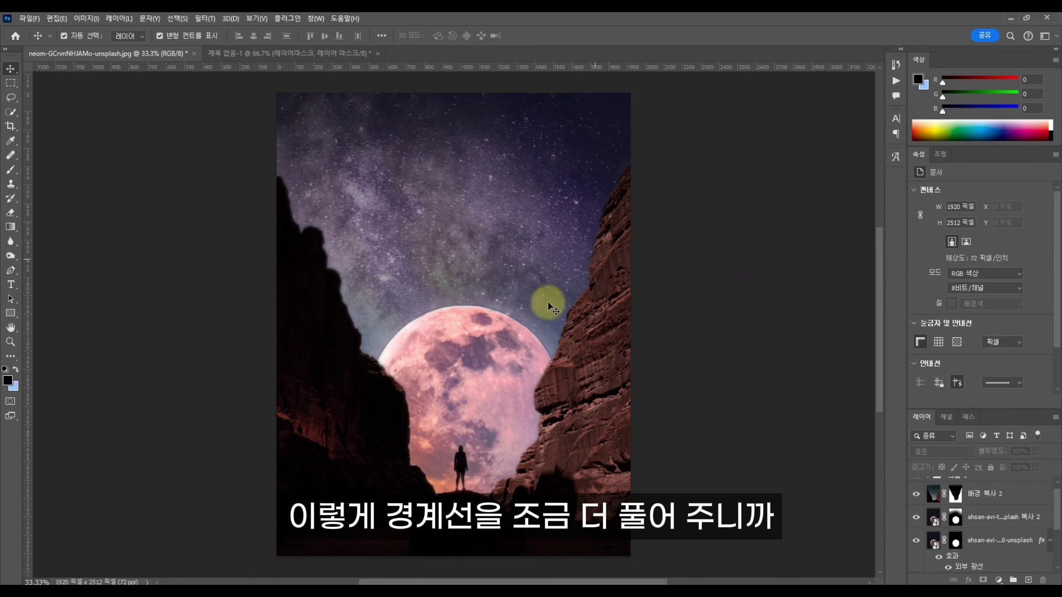
scroll(547, 341, "down", 2)
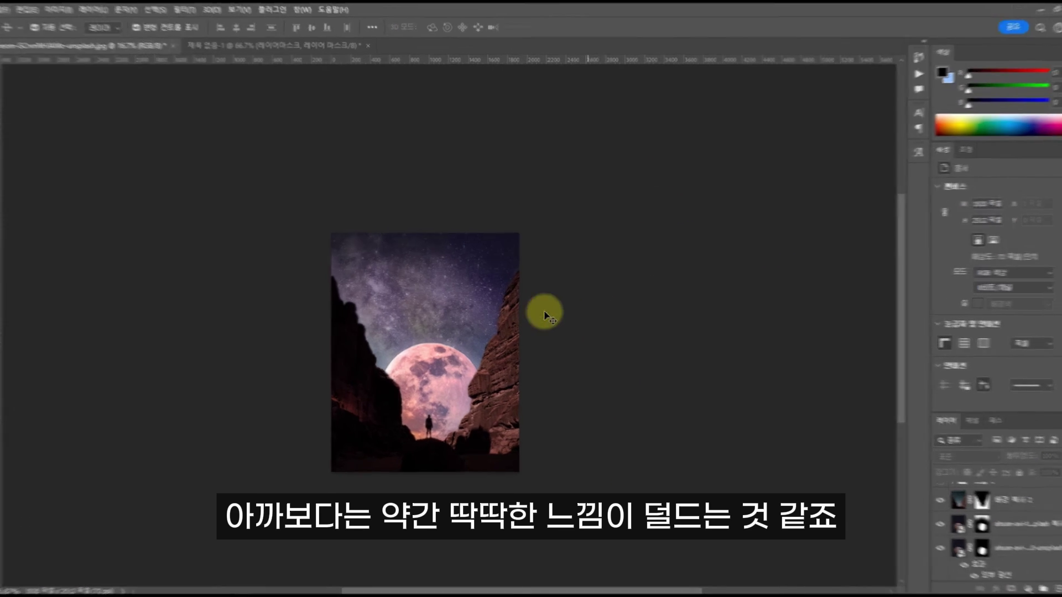
scroll(642, 362, "up", 2)
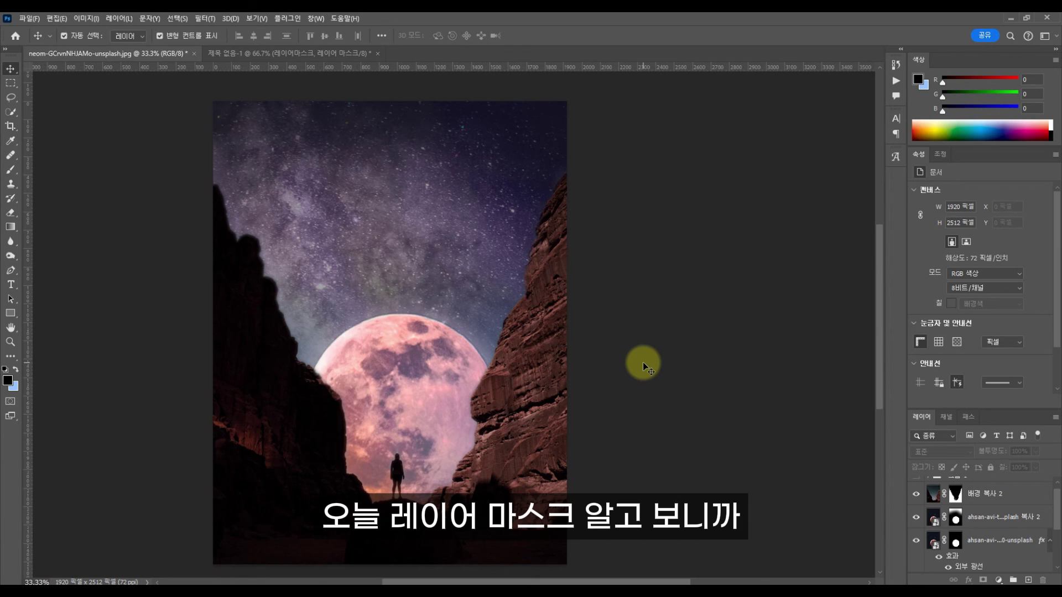